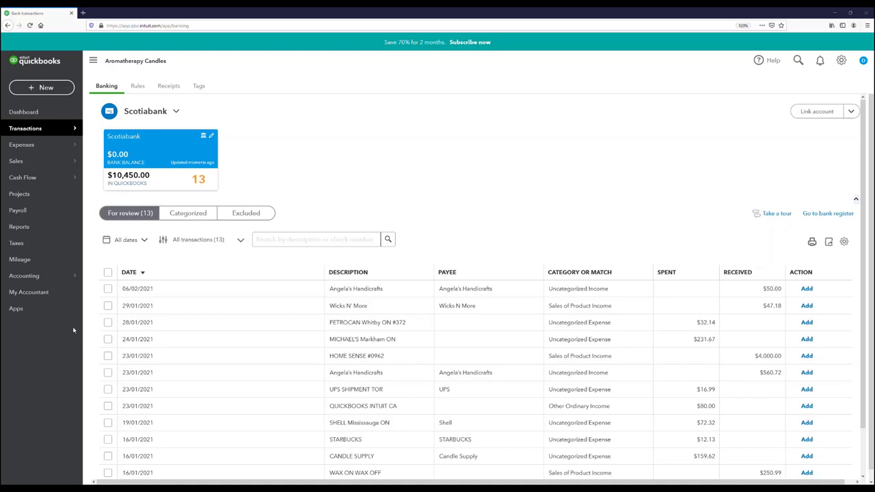
# Open the Opening Balance Equity deposit from the Scotiabank account history to inspect its details, and close it.
pyautogui.moveTo(59, 279)
pyautogui.click(107, 277)
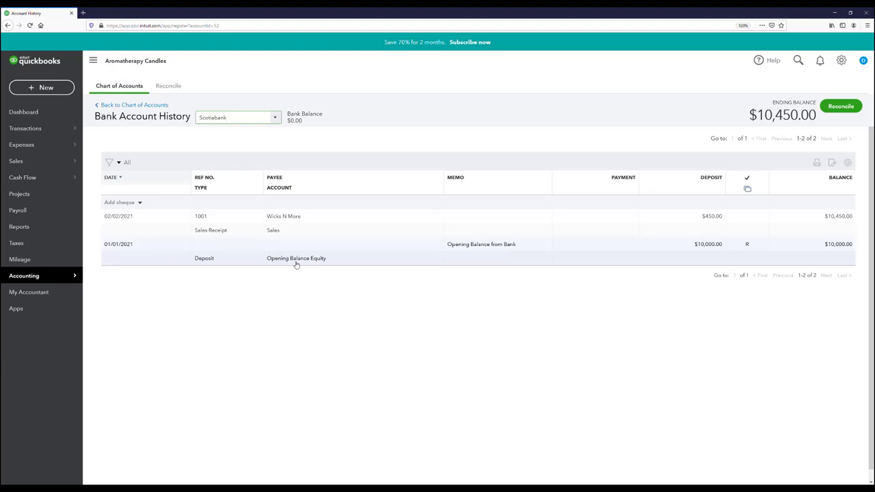
pyautogui.doubleClick(296, 263)
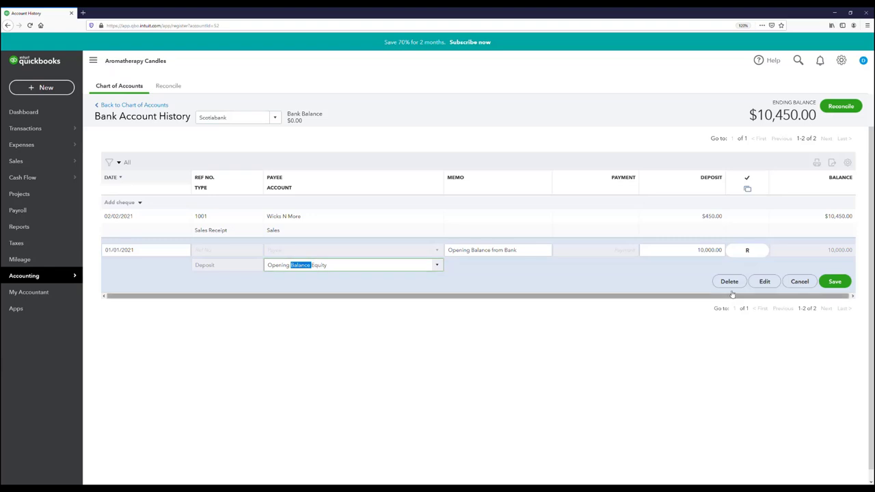
pyautogui.click(757, 282)
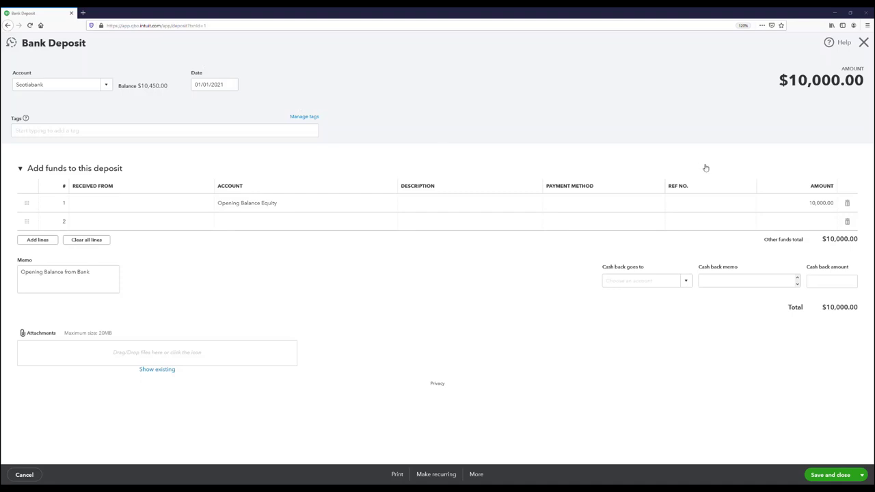
pyautogui.click(864, 42)
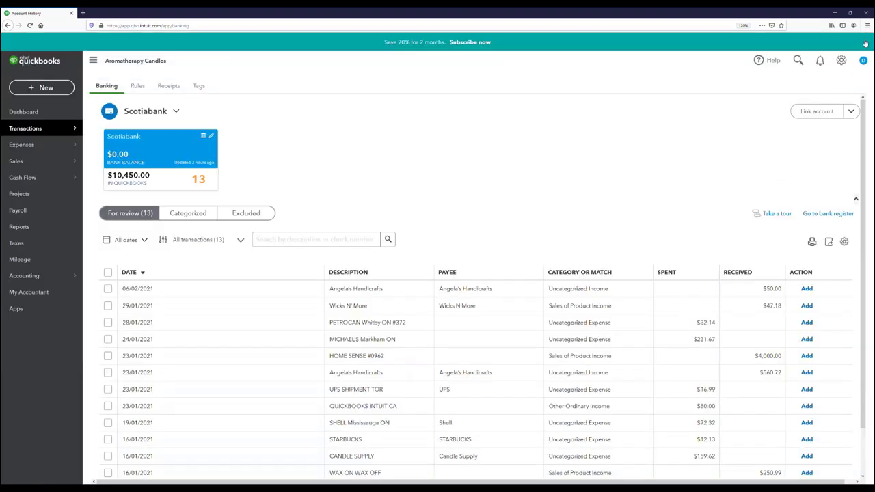
# Select all the Scotiabank transactions awaiting review and accept them together.
pyautogui.scroll(-1, 752, 202)
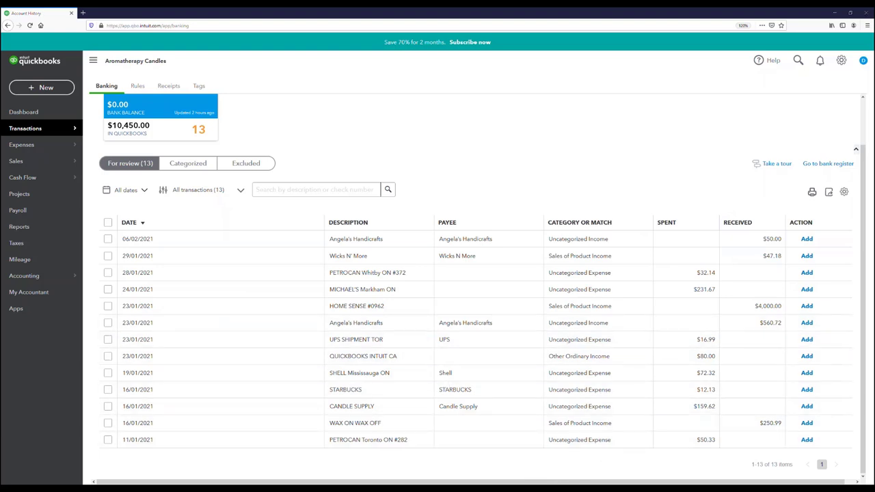
pyautogui.click(108, 269)
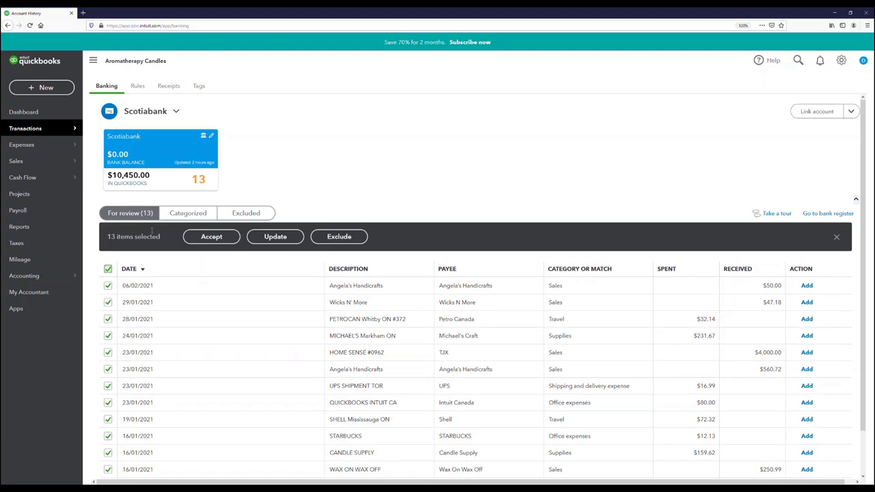
pyautogui.click(202, 238)
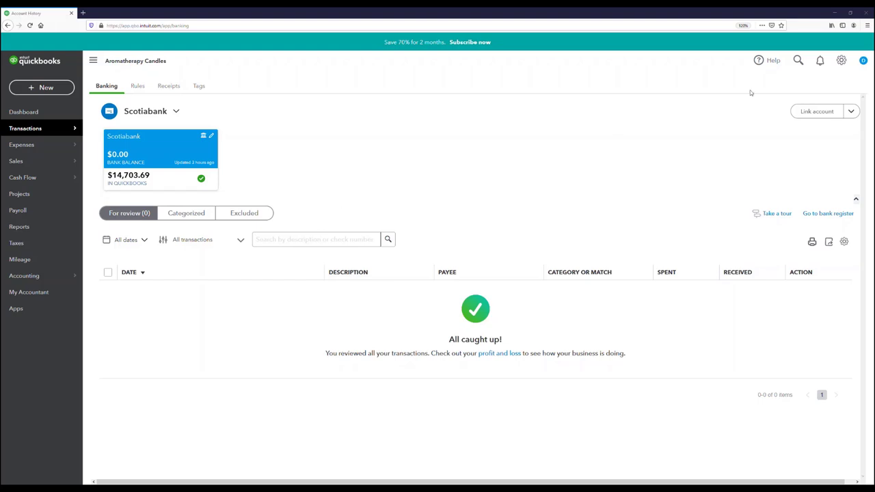
# Look over the recent transactions offered by the global search, and close the search.
pyautogui.click(797, 61)
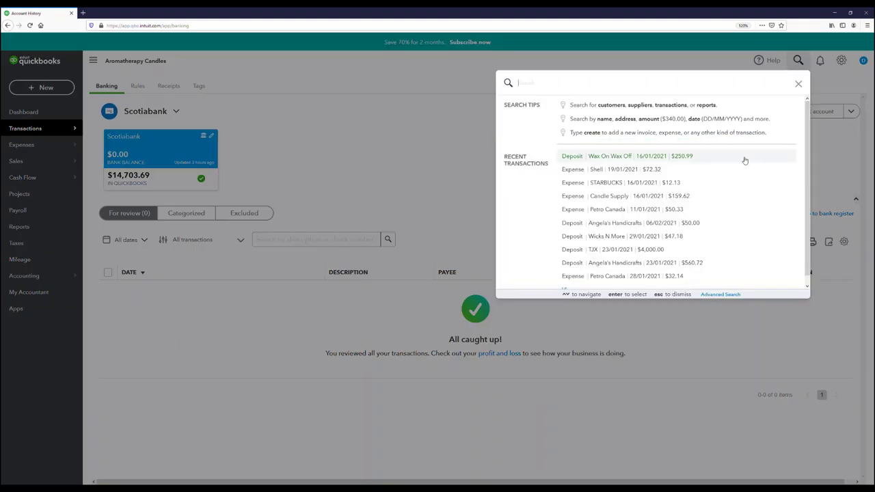
pyautogui.scroll(-1, 725, 175)
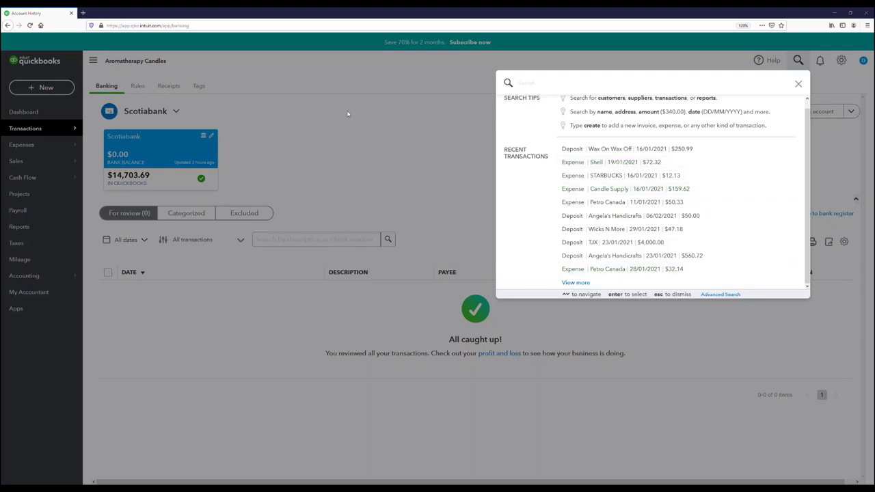
pyautogui.click(353, 210)
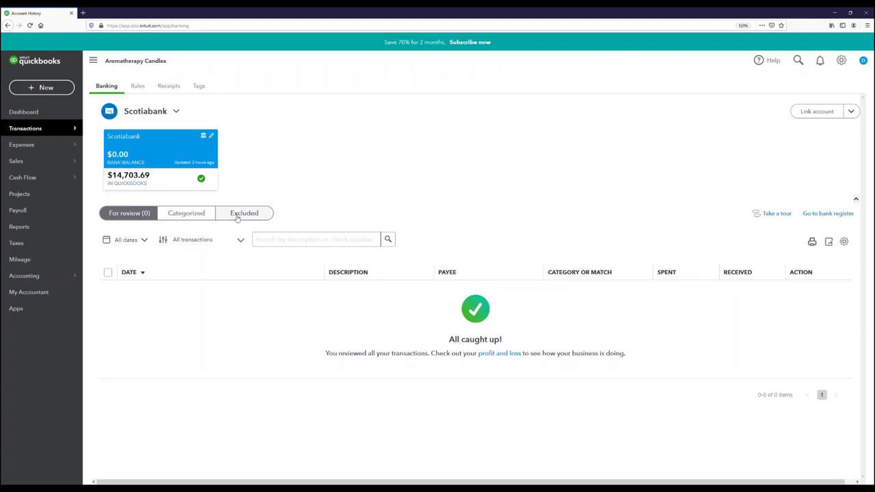
# Check the excluded Scotiabank transactions, and view the January 2021 Scotiabank statement in Adobe Acrobat Reader.
pyautogui.click(271, 217)
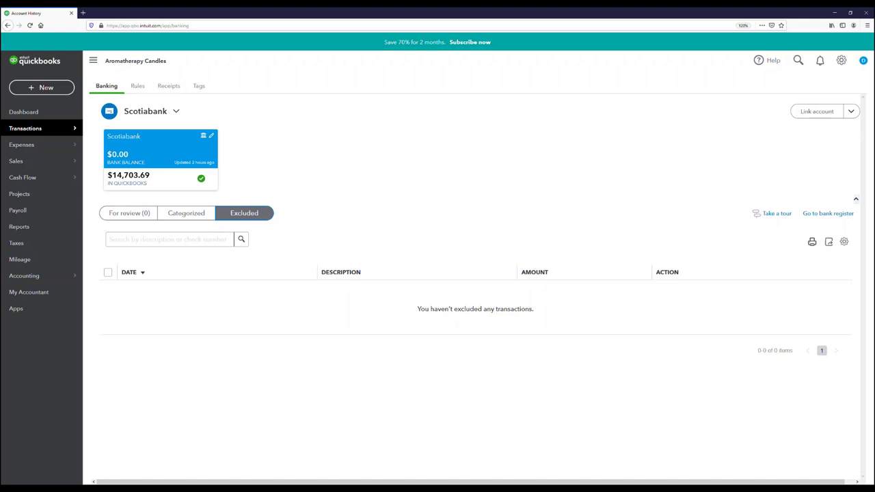
pyautogui.click(145, 213)
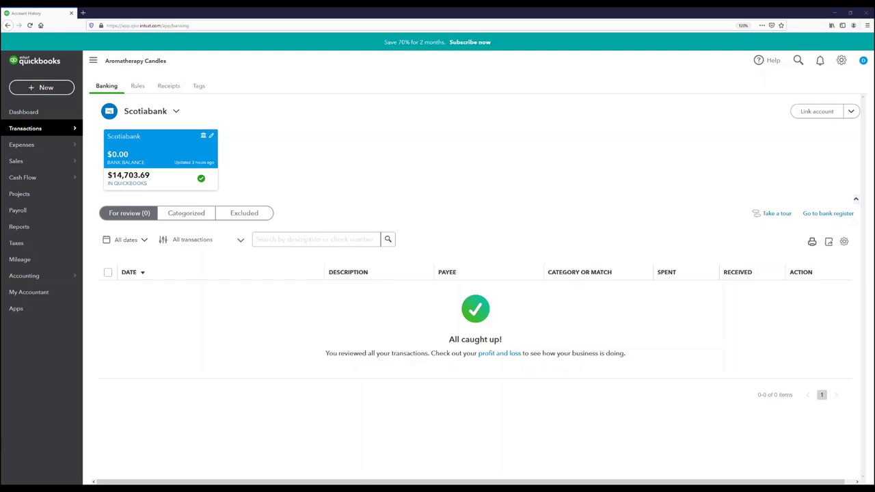
pyautogui.hotkey('alt', 'Tab')
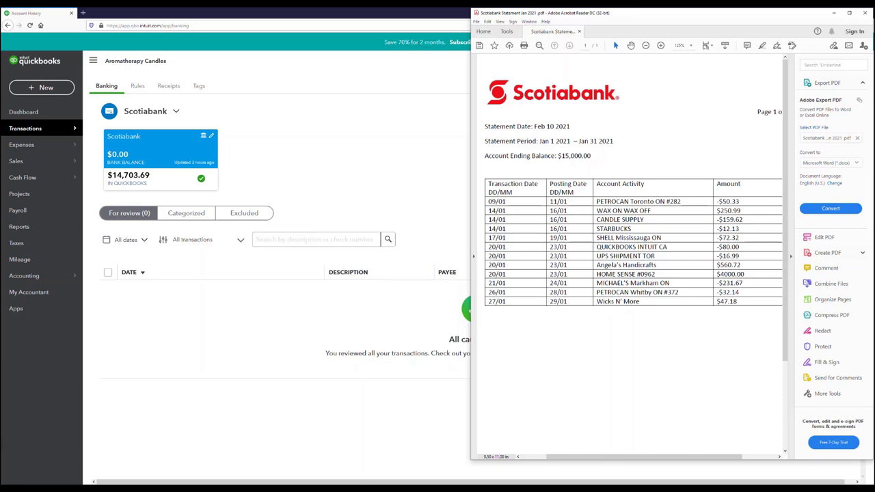
pyautogui.click(833, 12)
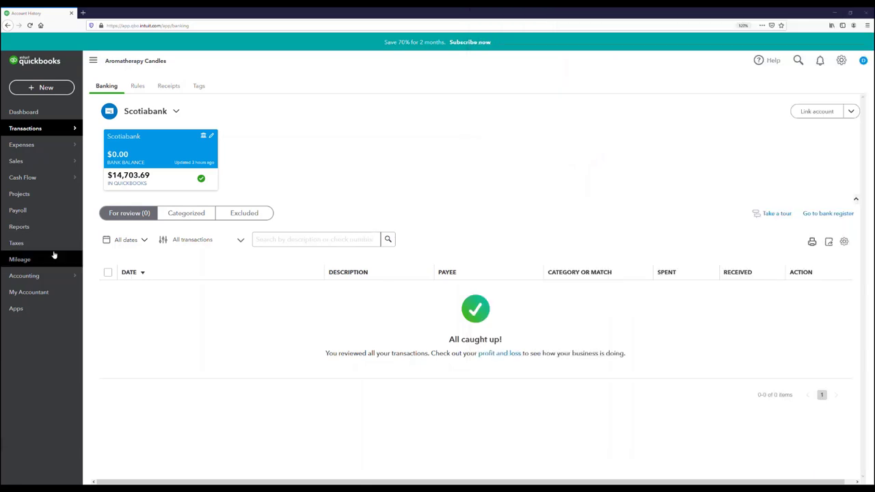
# Visit the Reconcile page, and open the Scotiabank account history from the Chart of Accounts.
pyautogui.moveTo(41, 274)
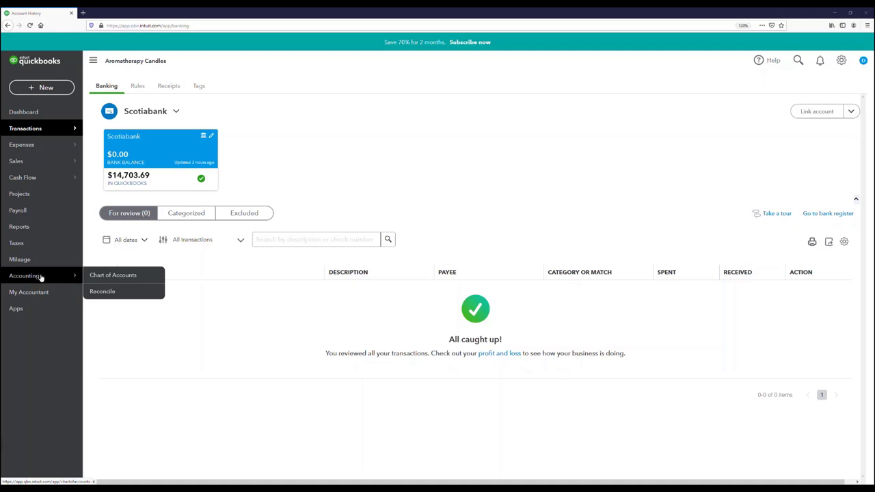
pyautogui.click(102, 292)
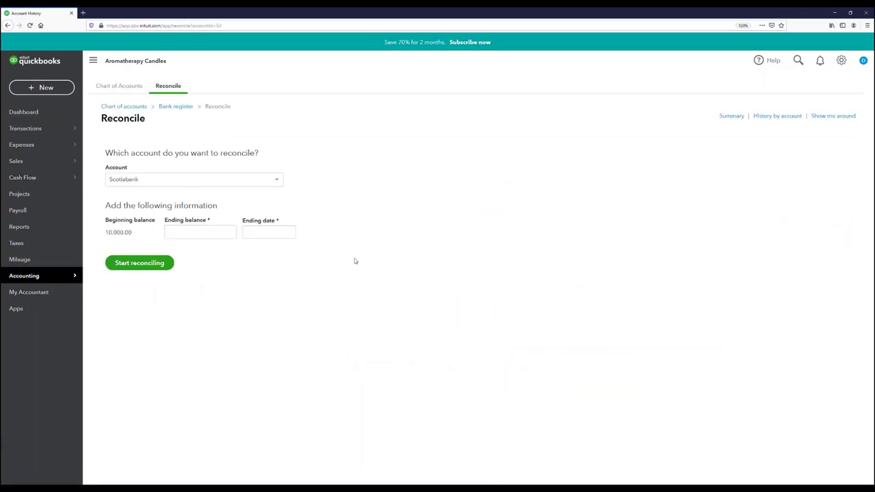
pyautogui.click(137, 88)
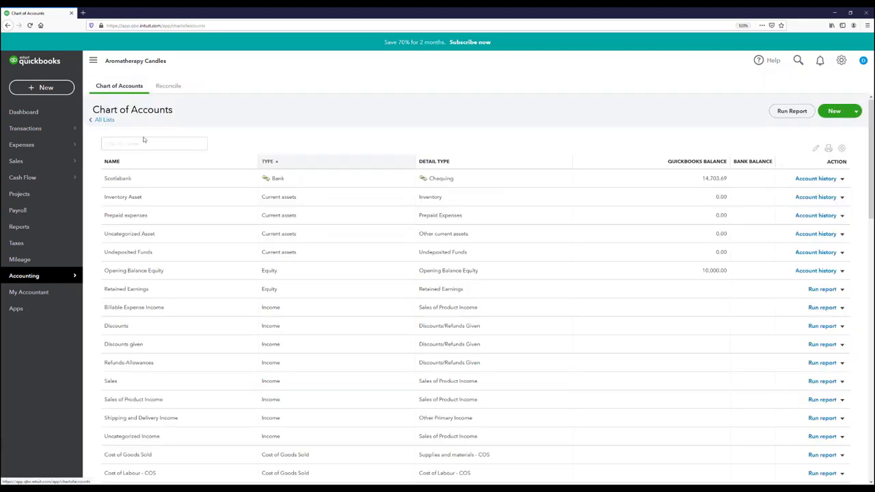
pyautogui.doubleClick(303, 181)
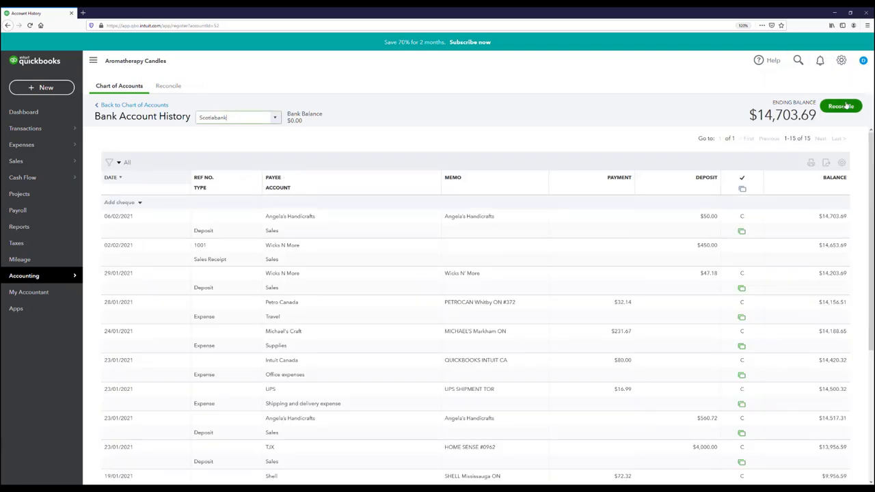
# Open the Reconcile tool and choose Scotiabank as the account to reconcile.
pyautogui.click(842, 61)
pyautogui.click(684, 165)
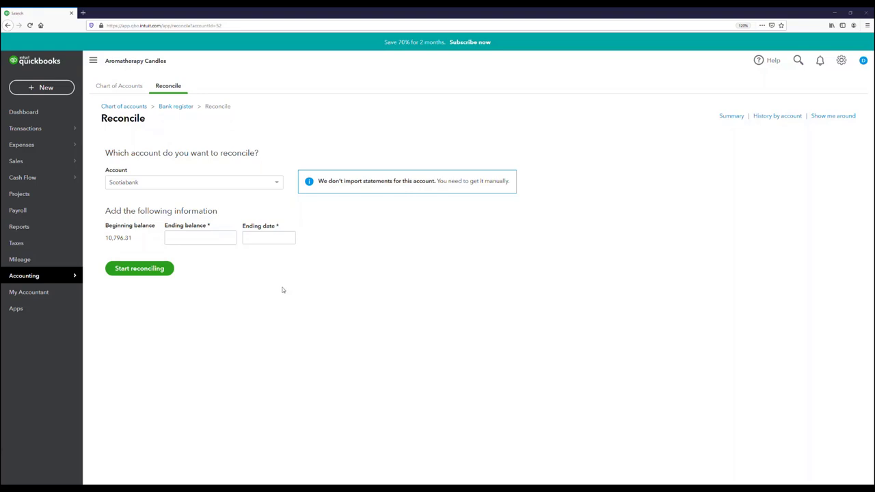
pyautogui.click(268, 181)
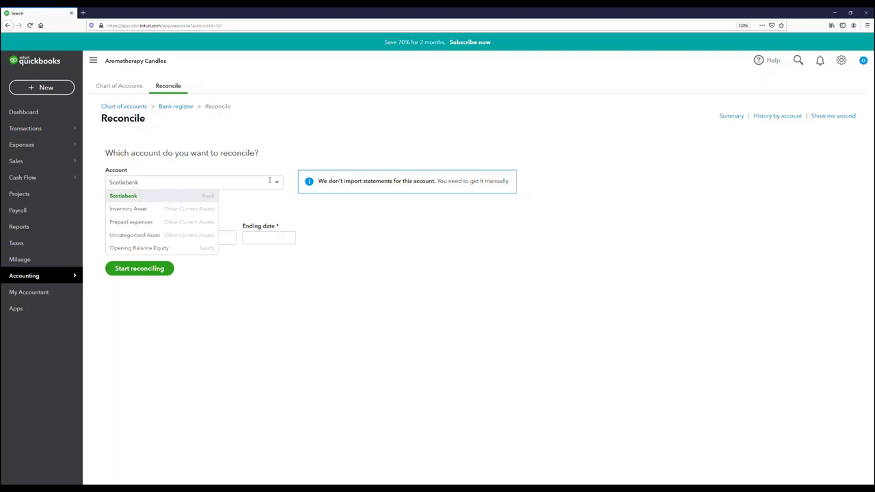
pyautogui.click(132, 197)
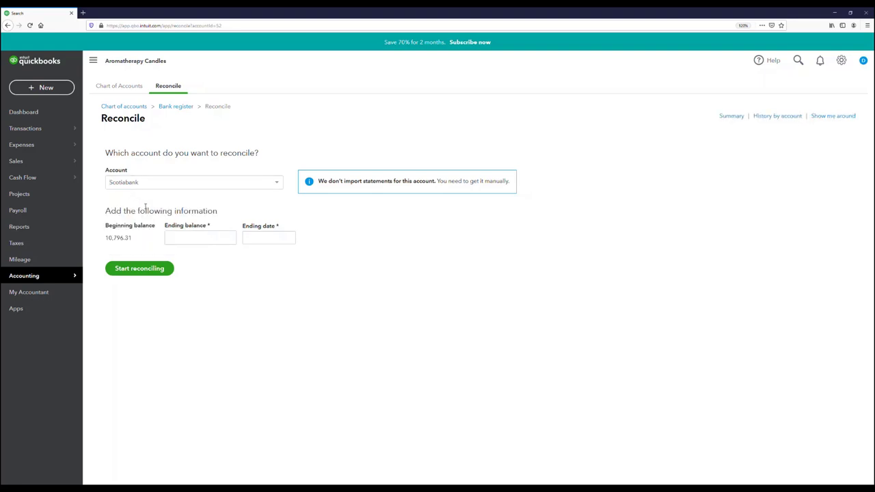
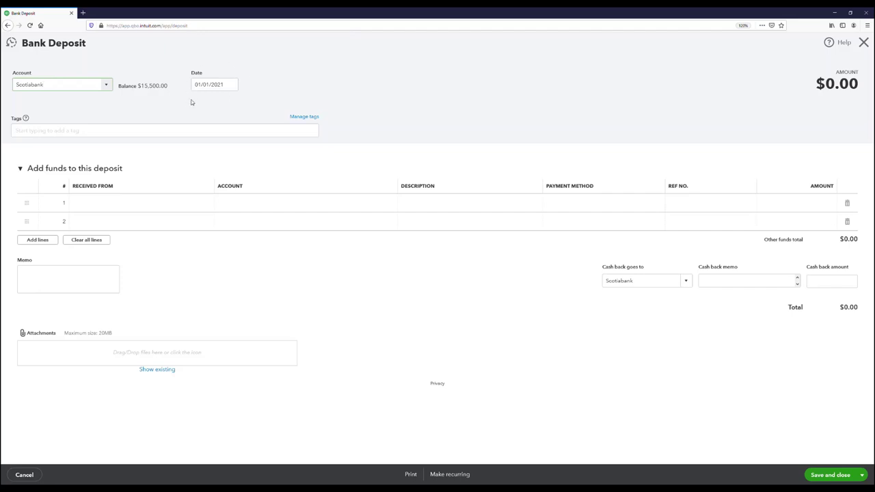
# Assign Opening Balance Equity to the first line of the new bank deposit, and discard the deposit without saving.
pyautogui.click(229, 205)
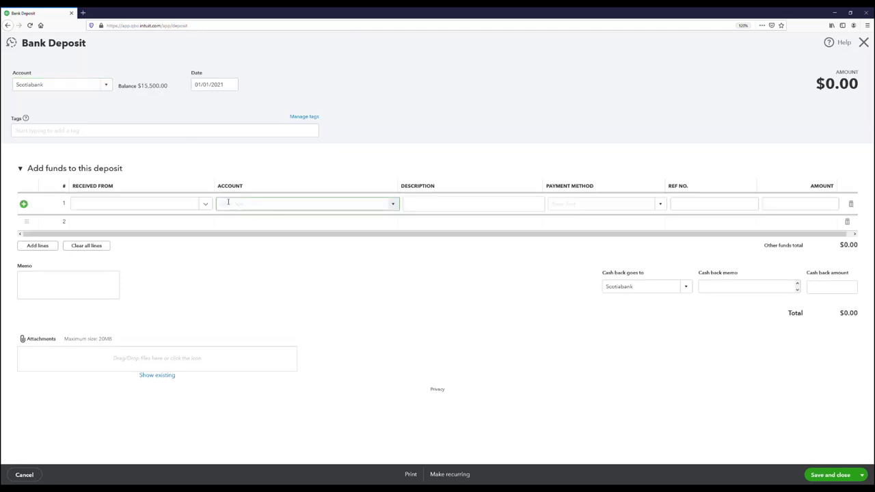
pyautogui.write('Opening Balance Equity')
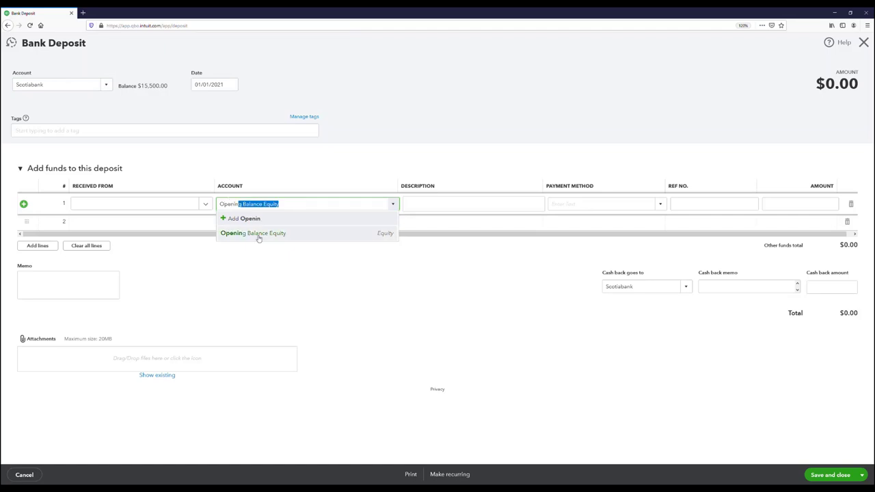
pyautogui.click(258, 234)
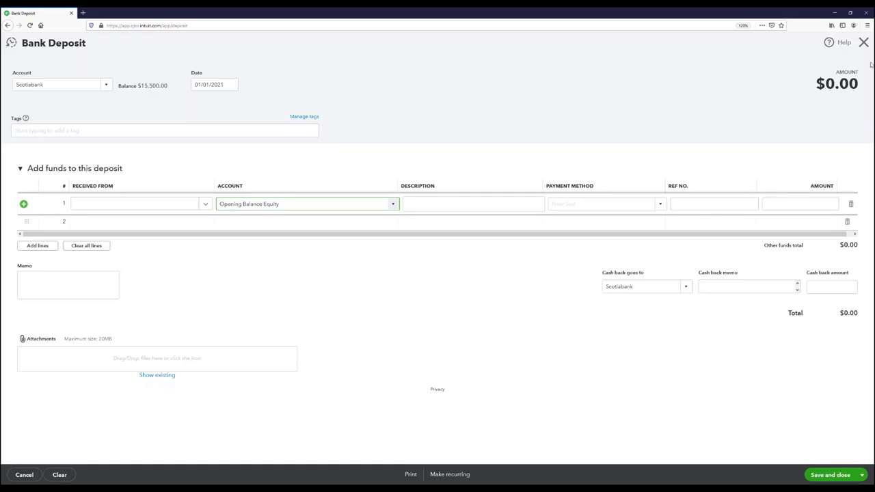
pyautogui.click(863, 43)
pyautogui.click(480, 270)
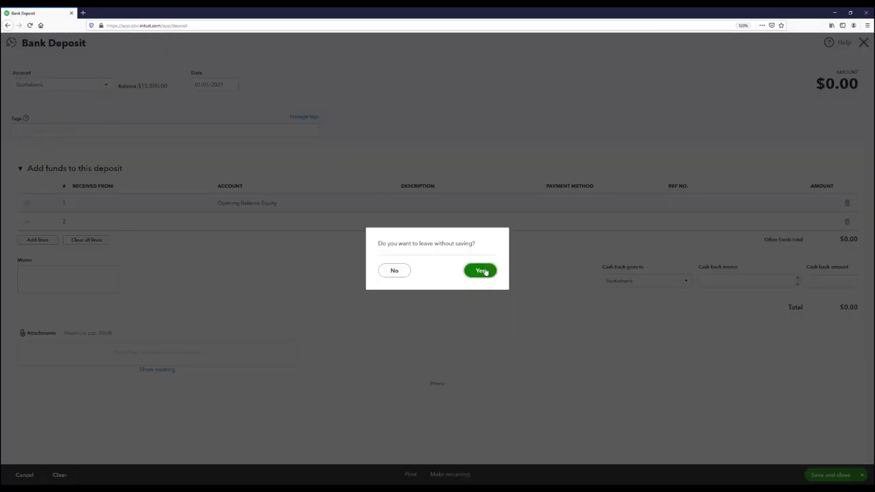
# Start a new expense with Opening Balance Equity as the first line's category, and discard it without saving.
pyautogui.click(43, 89)
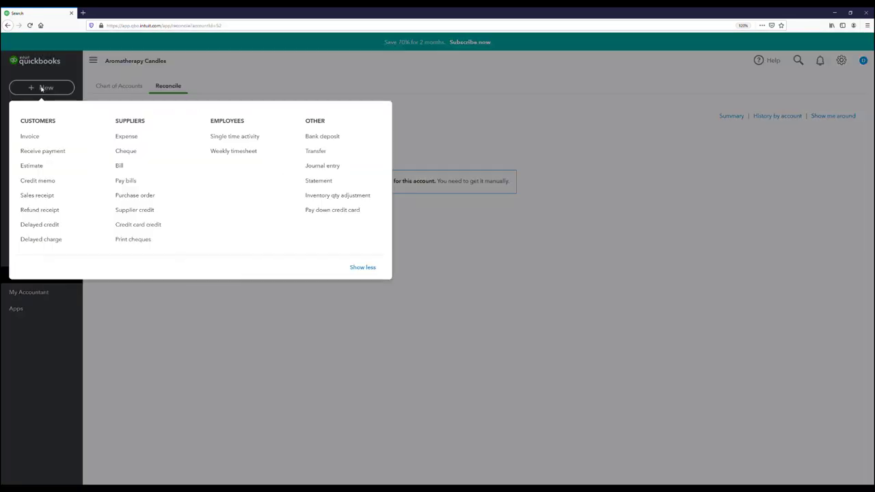
pyautogui.click(133, 137)
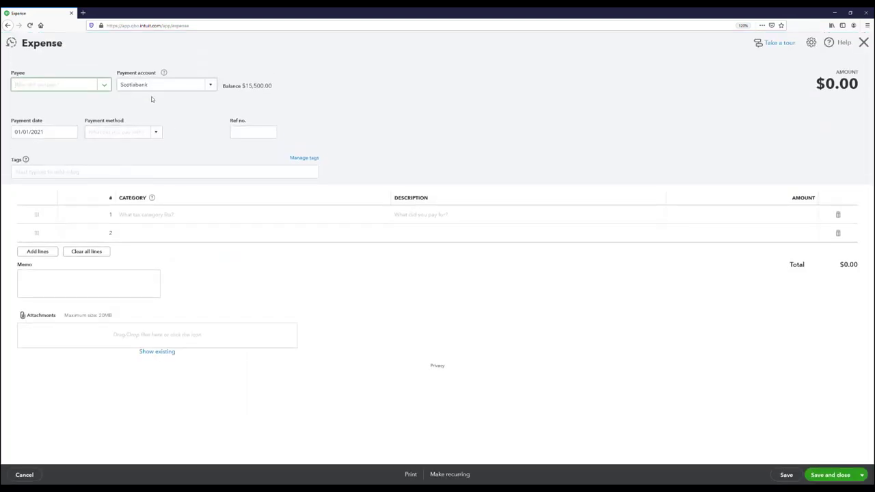
pyautogui.click(136, 216)
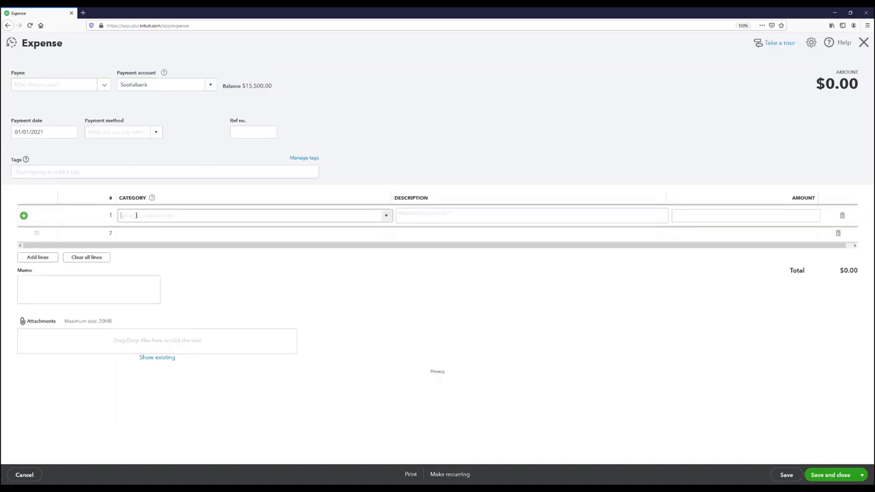
pyautogui.write('opening')
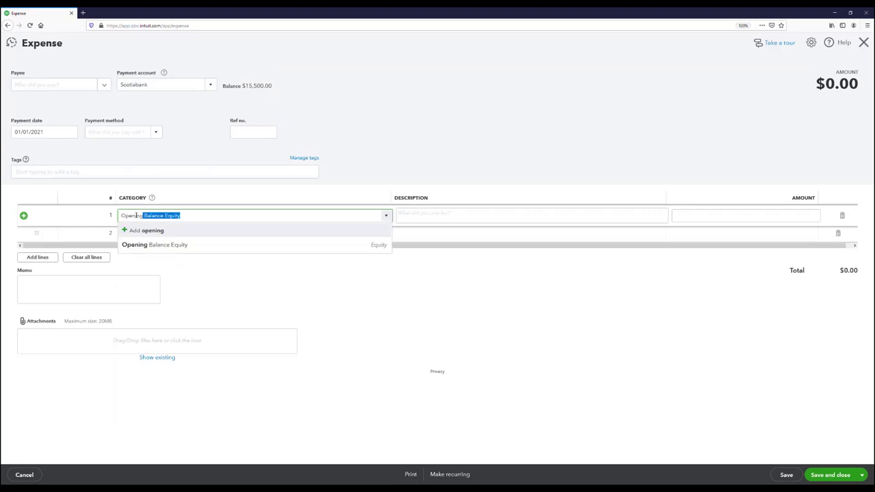
pyautogui.click(159, 249)
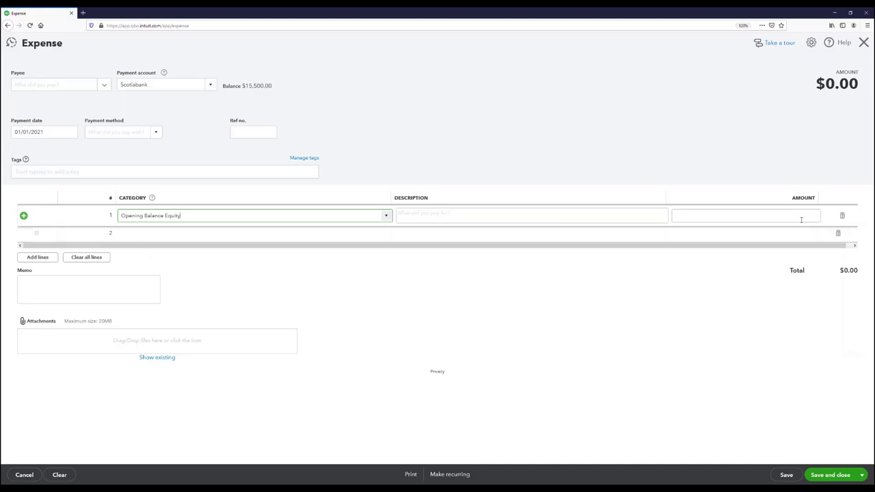
pyautogui.click(864, 42)
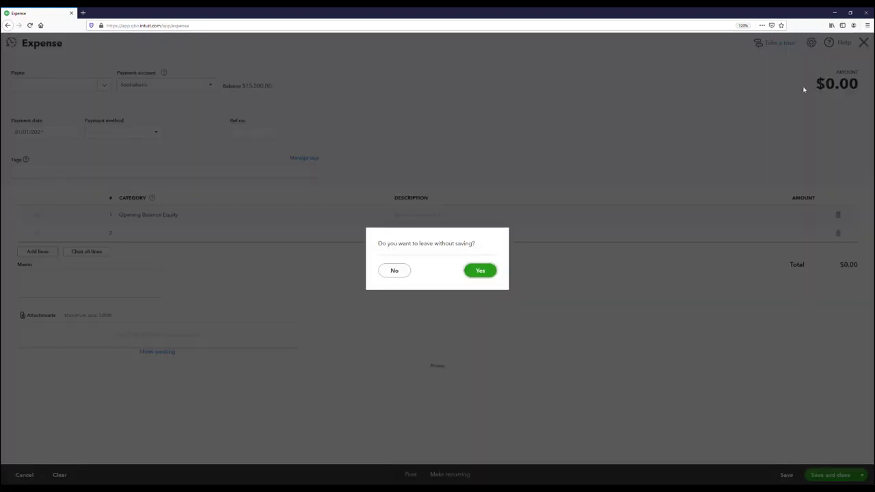
pyautogui.click(480, 271)
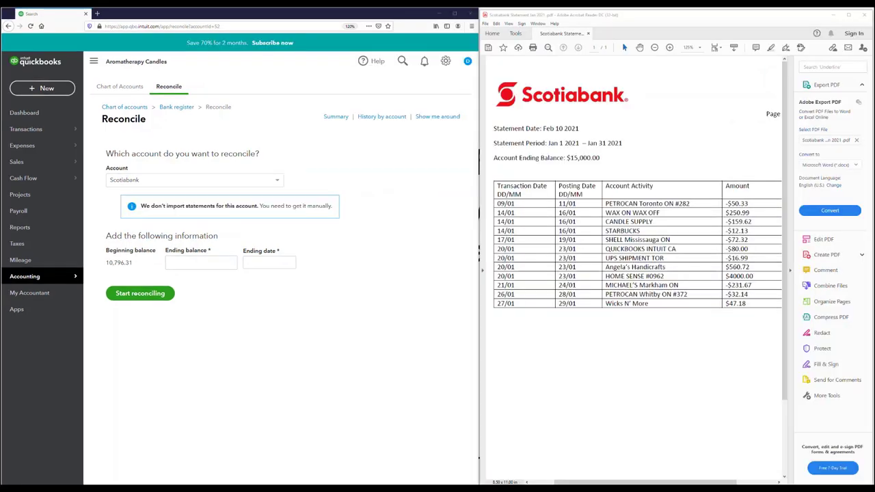
# Enter an ending balance of 15,000.00 and an ending date of 31/01/2021 for Scotiabank, and start reconciling.
pyautogui.click(186, 265)
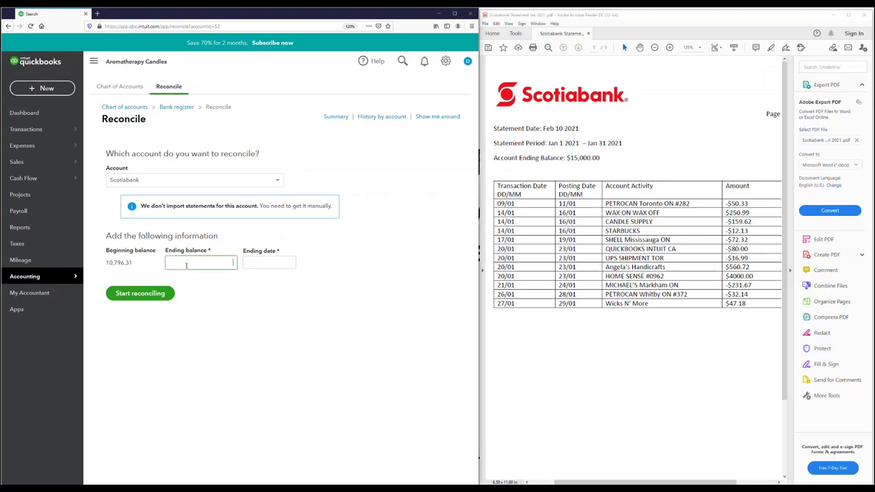
pyautogui.write('15000')
pyautogui.click(254, 262)
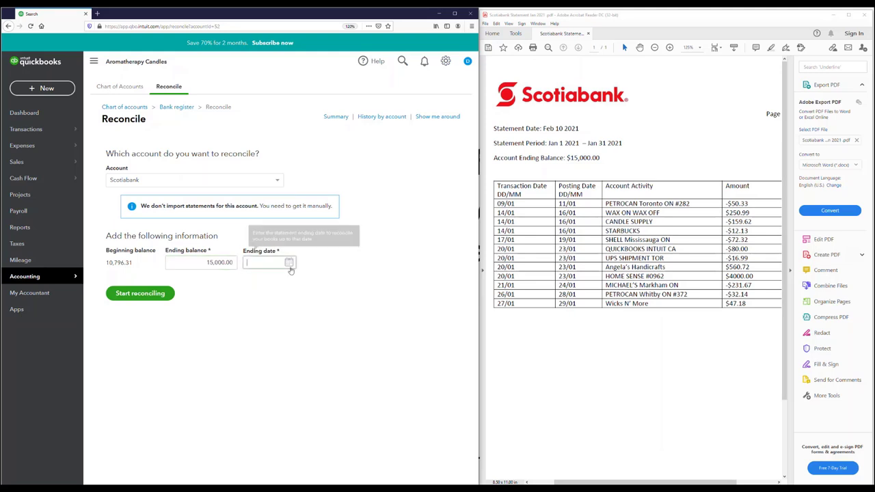
pyautogui.click(289, 264)
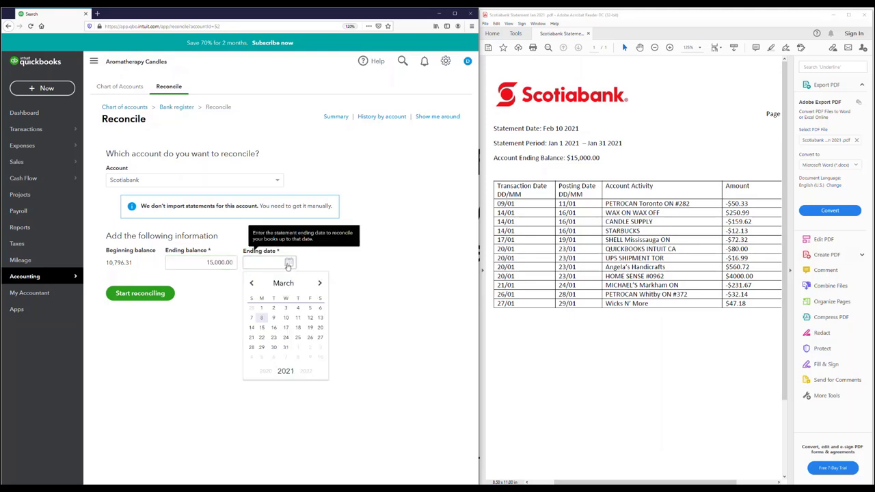
pyautogui.click(251, 283)
pyautogui.click(251, 283)
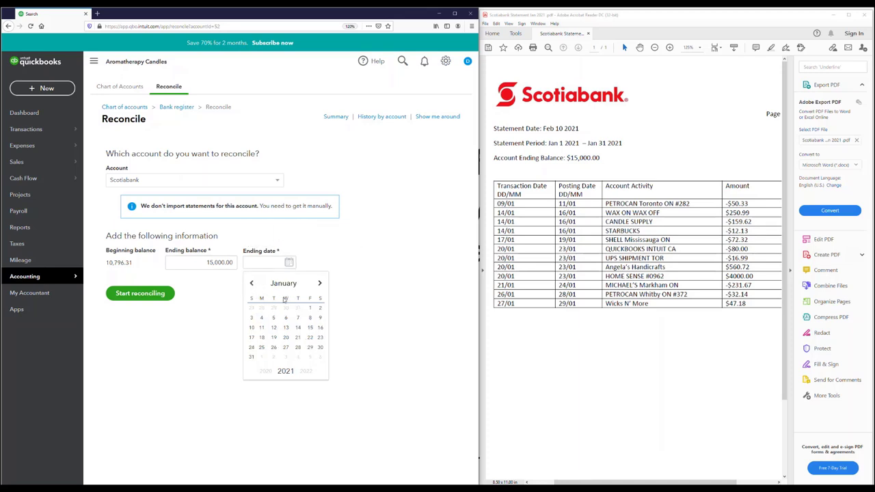
pyautogui.click(250, 357)
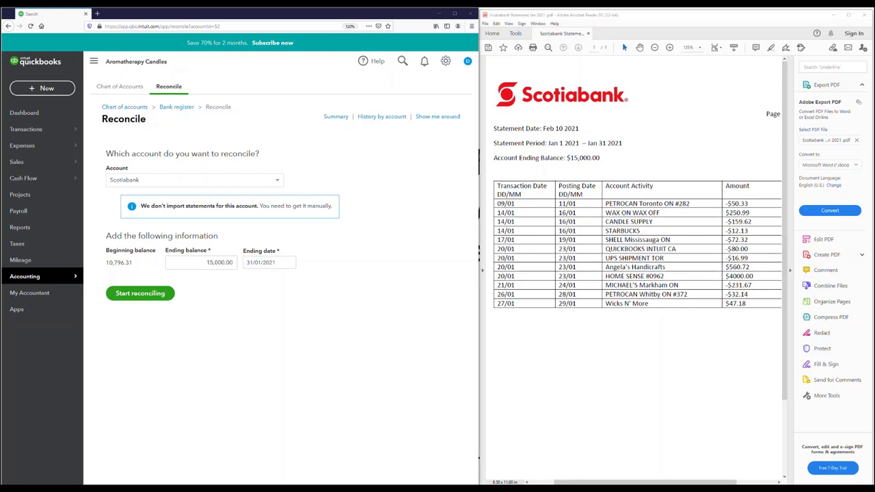
pyautogui.click(163, 294)
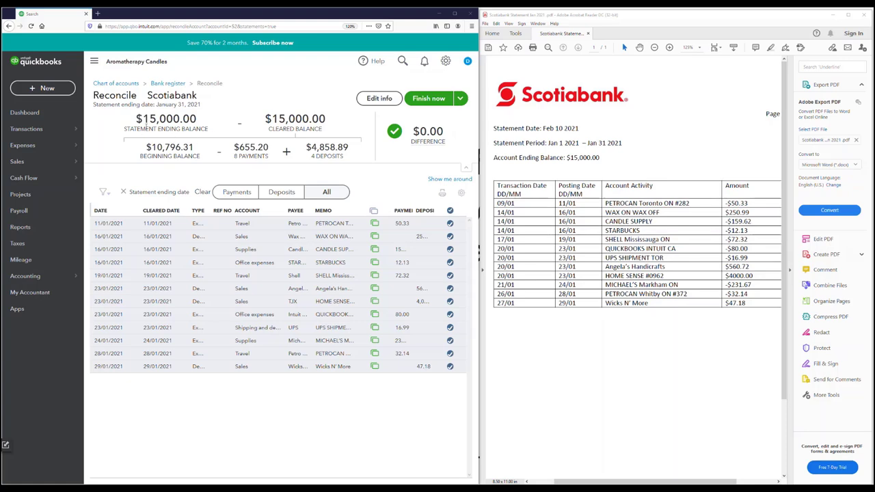
# View the statement's editable information and cancel without changes, and collapse the balance summary and side navigation.
pyautogui.click(369, 103)
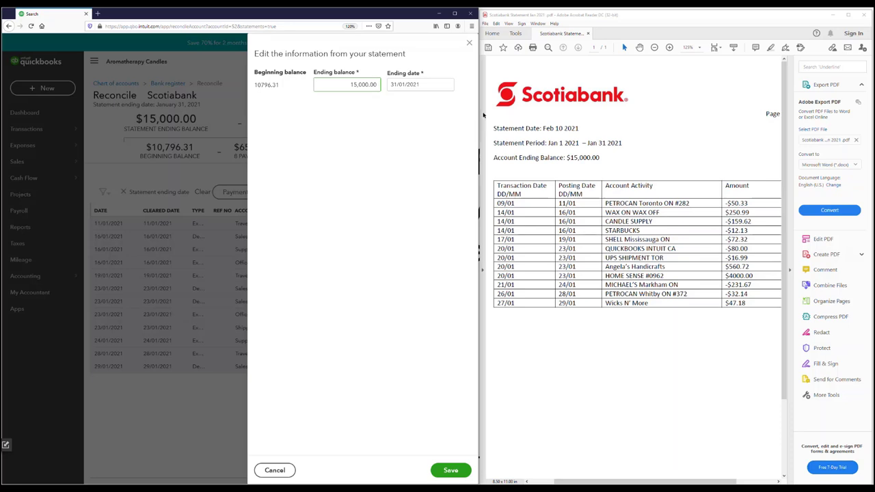
pyautogui.click(271, 469)
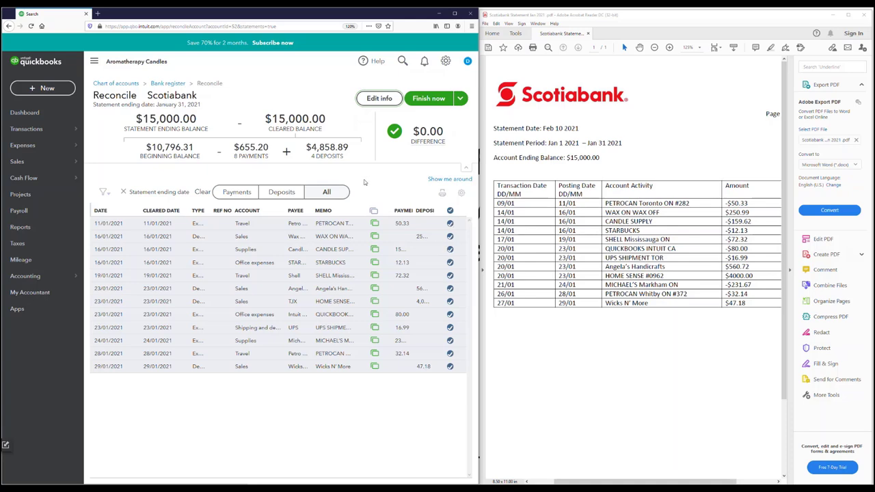
pyautogui.click(466, 171)
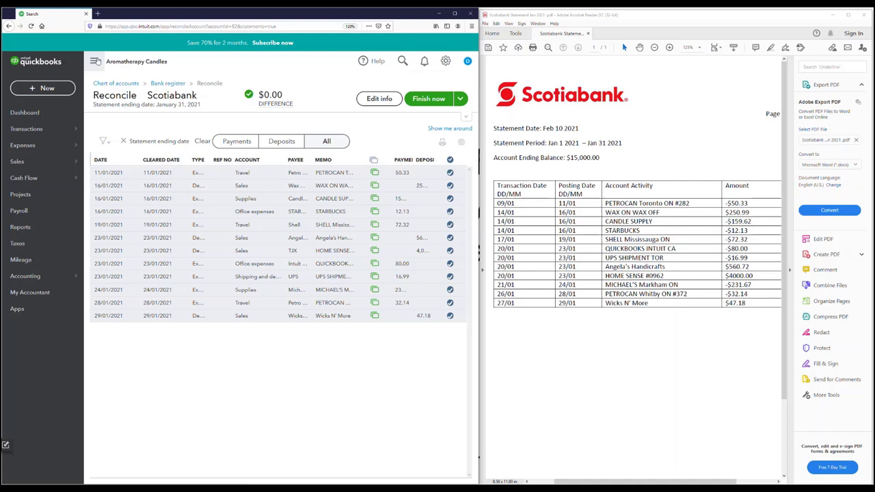
pyautogui.click(95, 61)
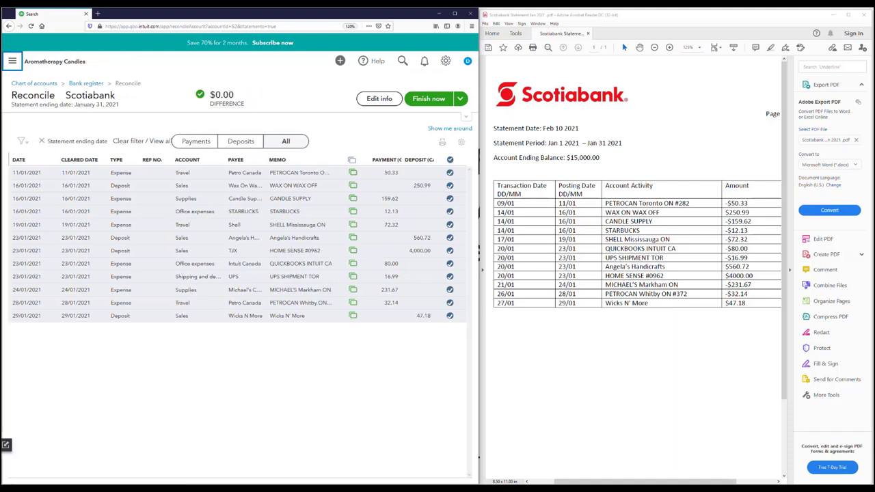
pyautogui.click(33, 374)
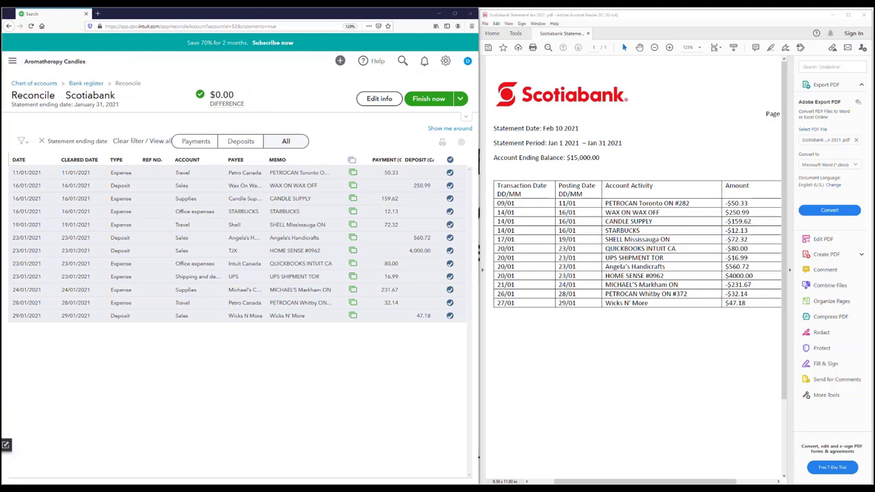
# View only the payments, only the deposits, and all transactions in the reconciliation list.
pyautogui.click(196, 145)
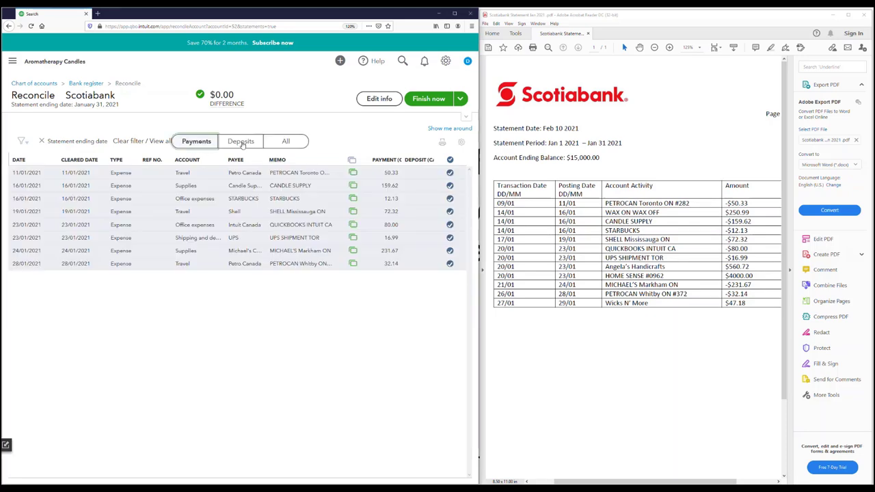
pyautogui.click(241, 142)
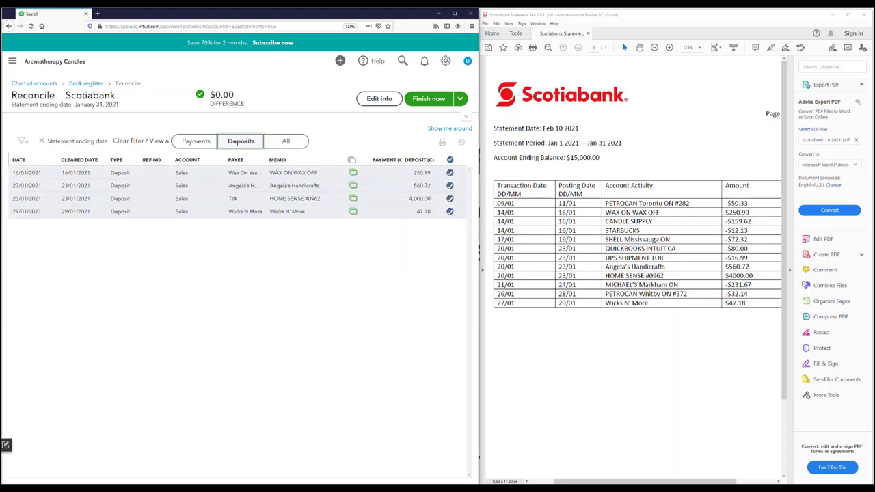
pyautogui.click(278, 141)
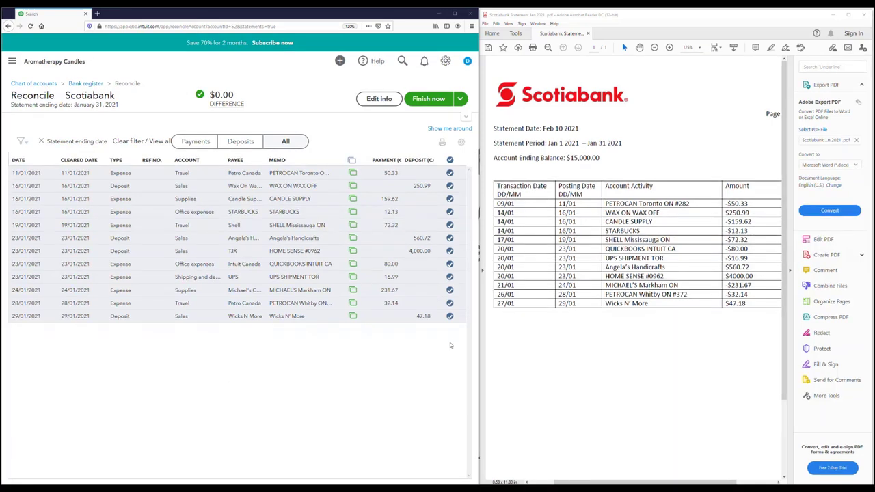
# Unmark all transactions in the reconciliation, and remove the statement ending date filter.
pyautogui.click(450, 161)
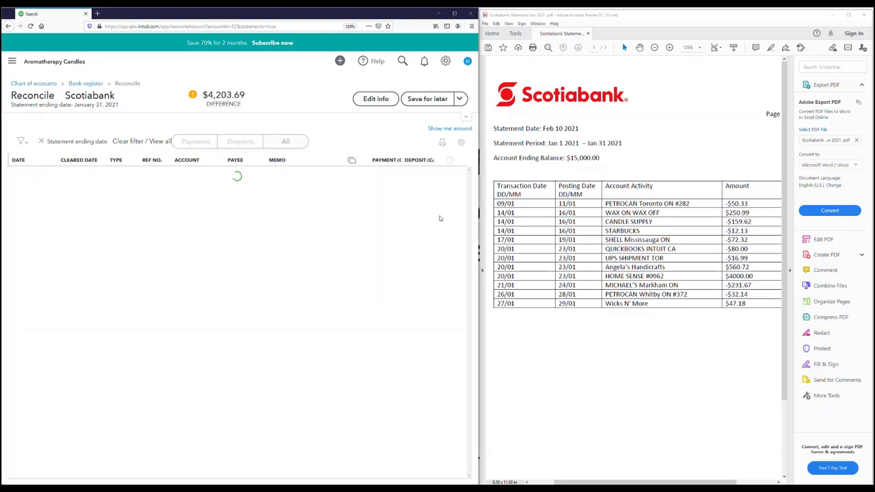
pyautogui.click(41, 141)
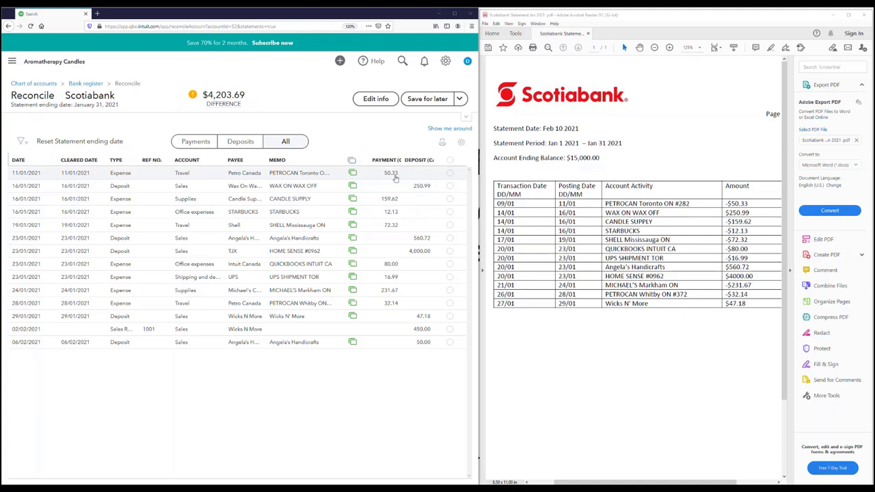
# Mark the 11/01/2021 PETROCAN Toronto expense as cleared, and highlight its -$50.33 amount in the PDF bank statement.
pyautogui.click(450, 173)
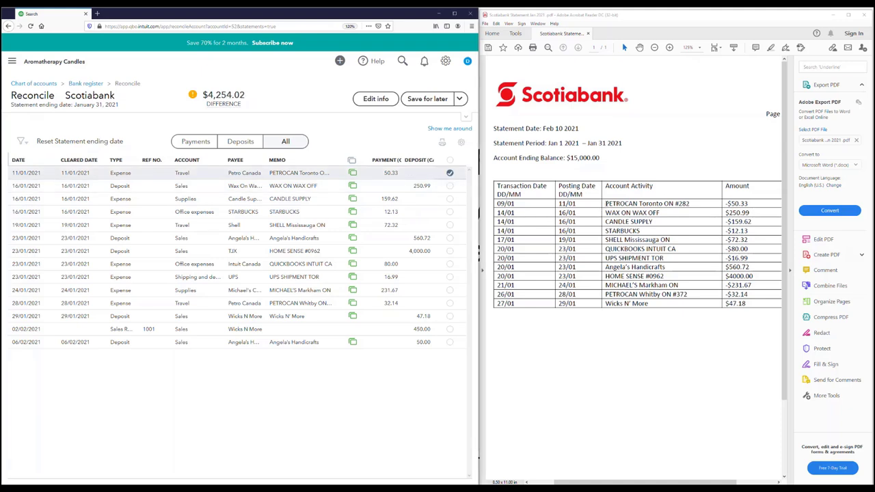
pyautogui.moveTo(604, 204); pyautogui.dragTo(737, 203)
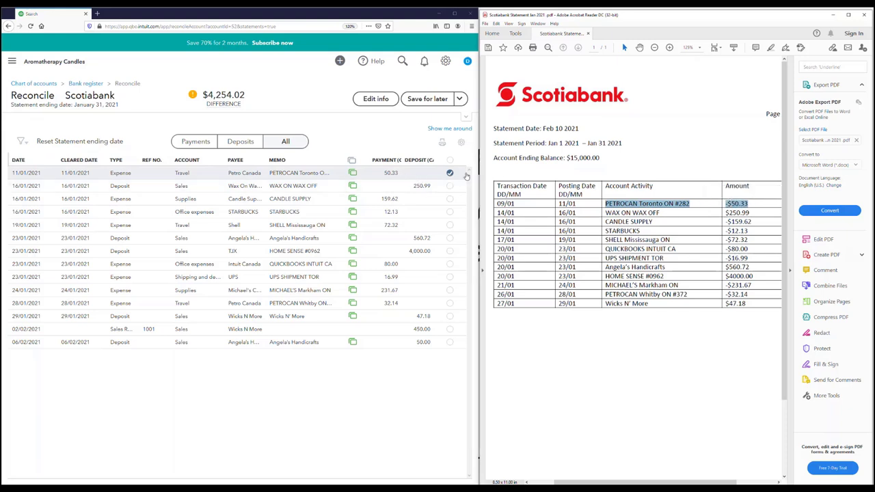
pyautogui.click(639, 240)
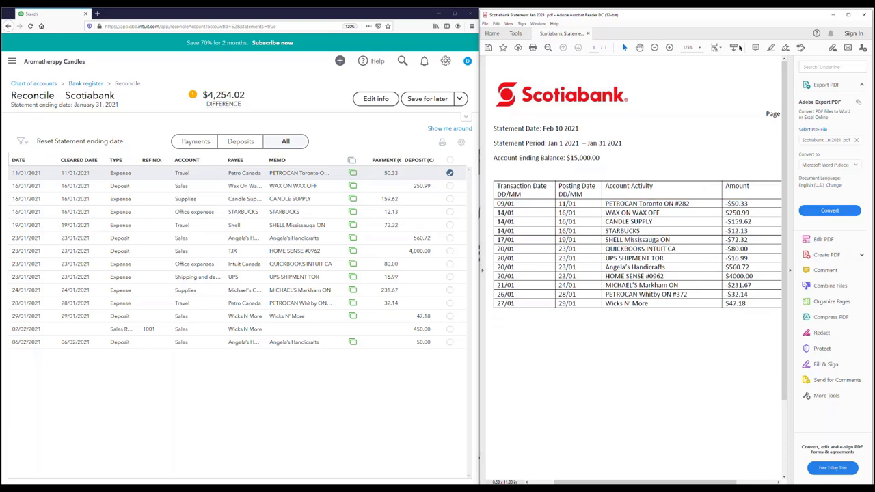
pyautogui.click(770, 47)
pyautogui.moveTo(724, 203); pyautogui.dragTo(761, 211)
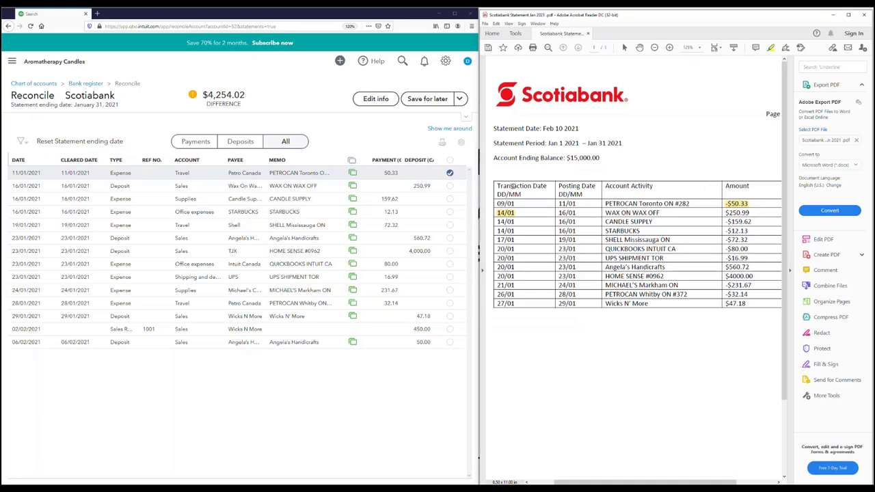
# Mark the remaining January transactions, from WAX ON WAX OFF to Wicks N' More, as cleared, and highlight their amounts in the PDF statement.
pyautogui.click(450, 186)
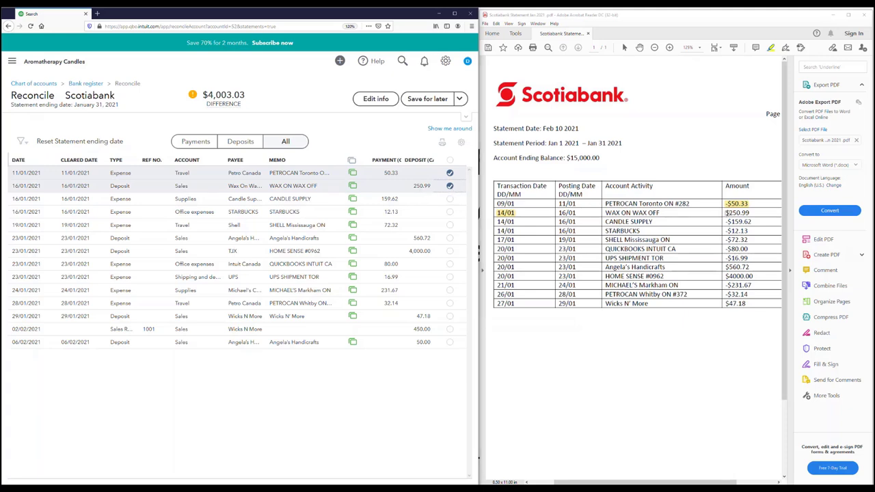
pyautogui.moveTo(723, 212); pyautogui.dragTo(752, 213)
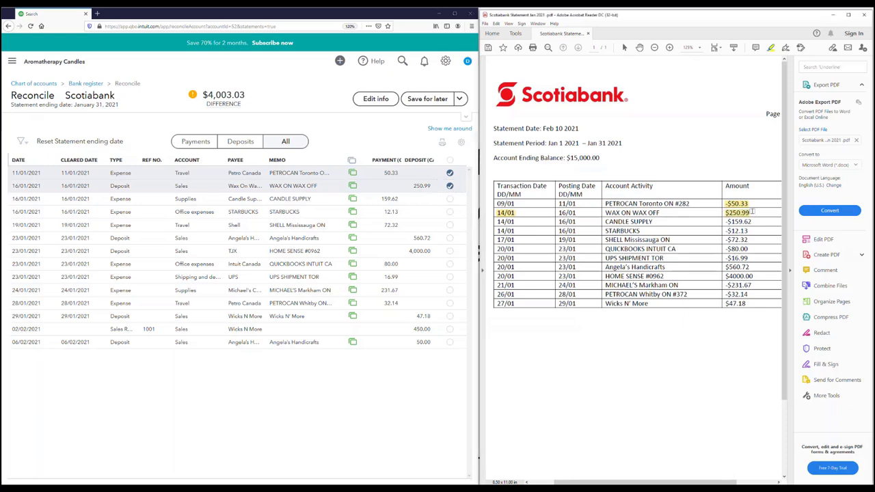
pyautogui.click(450, 199)
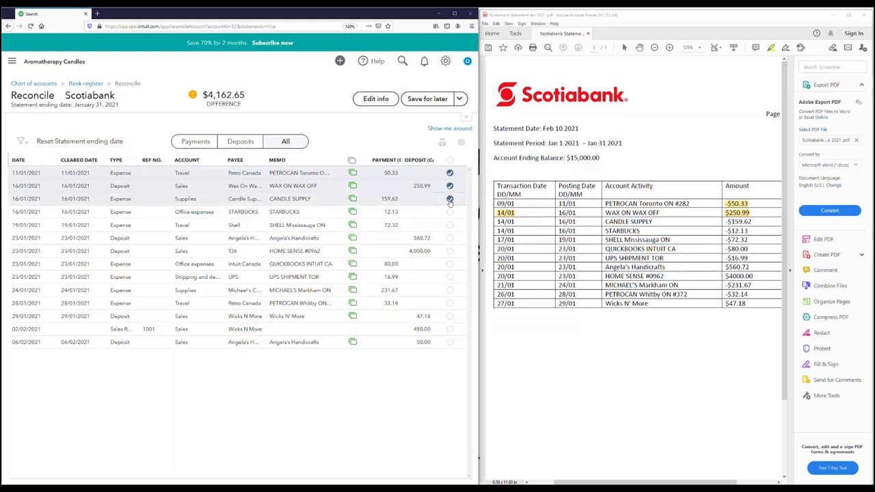
pyautogui.click(449, 212)
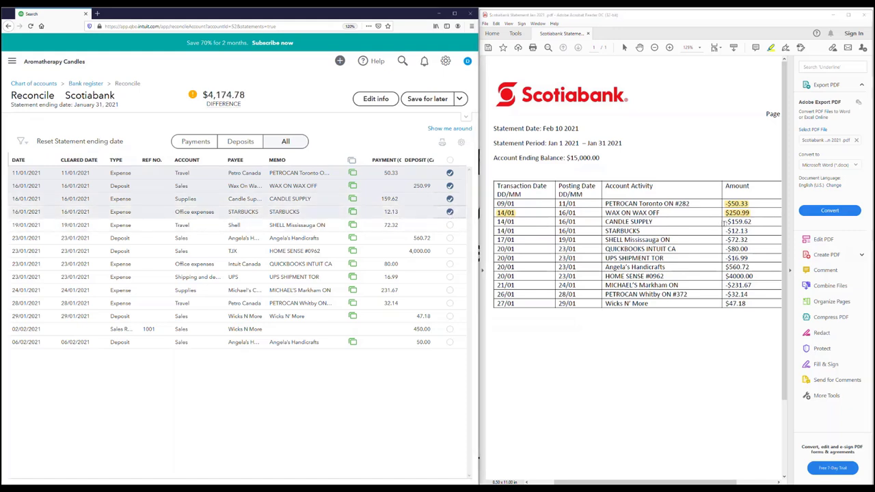
pyautogui.moveTo(723, 222); pyautogui.dragTo(752, 231)
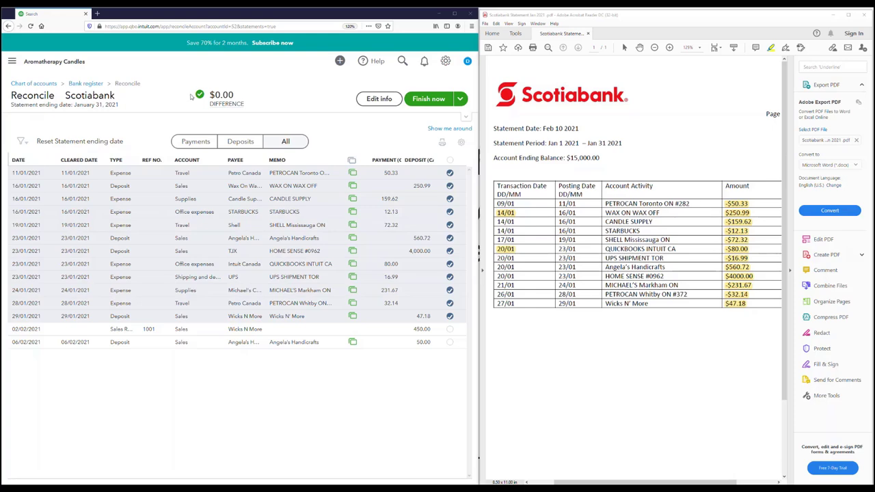
# Restore the side navigation, and view the transaction types available for creating a missing entry without choosing one.
pyautogui.click(12, 61)
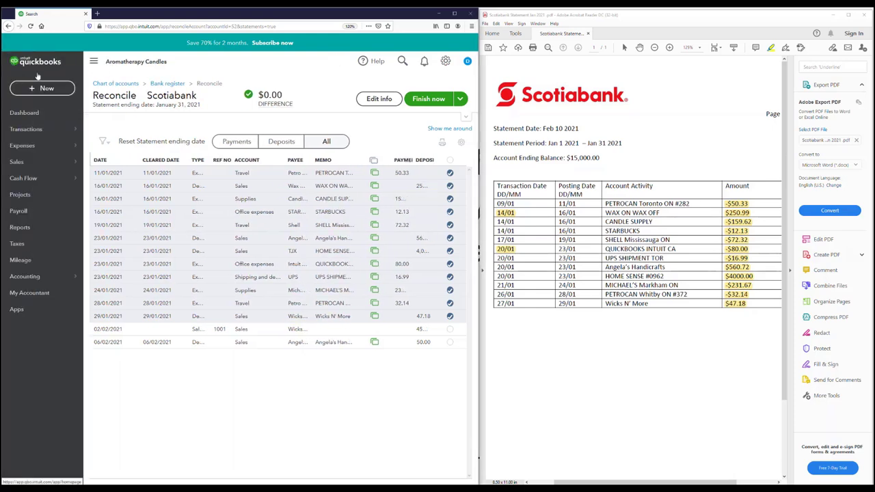
pyautogui.click(39, 88)
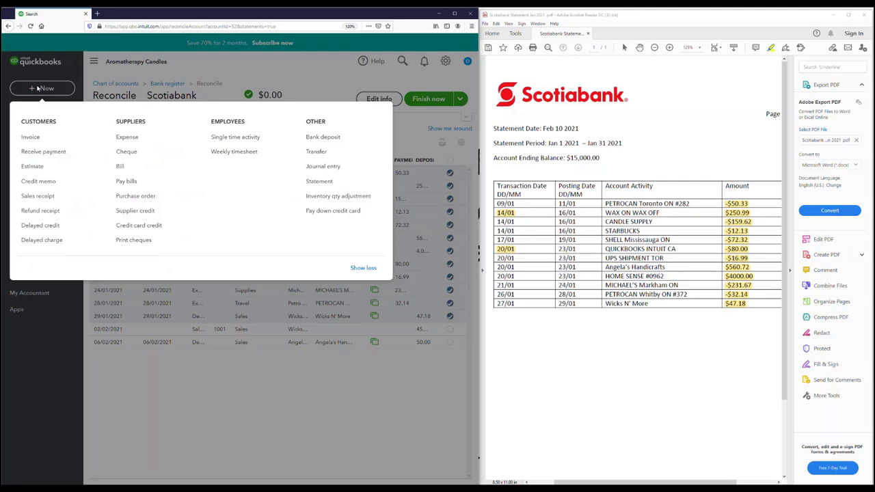
pyautogui.click(191, 348)
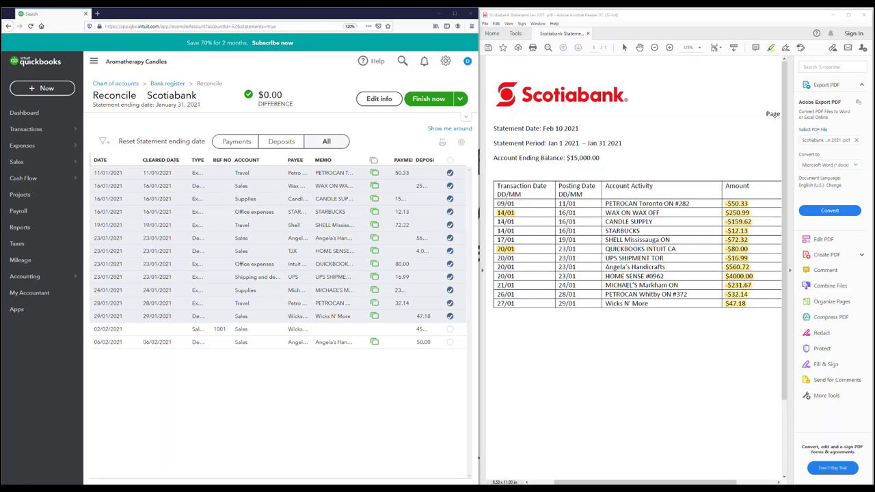
# Open the full 16/01/2021 WAX ON WAX OFF bank deposit in a maximized window, and close it without changes.
pyautogui.click(344, 187)
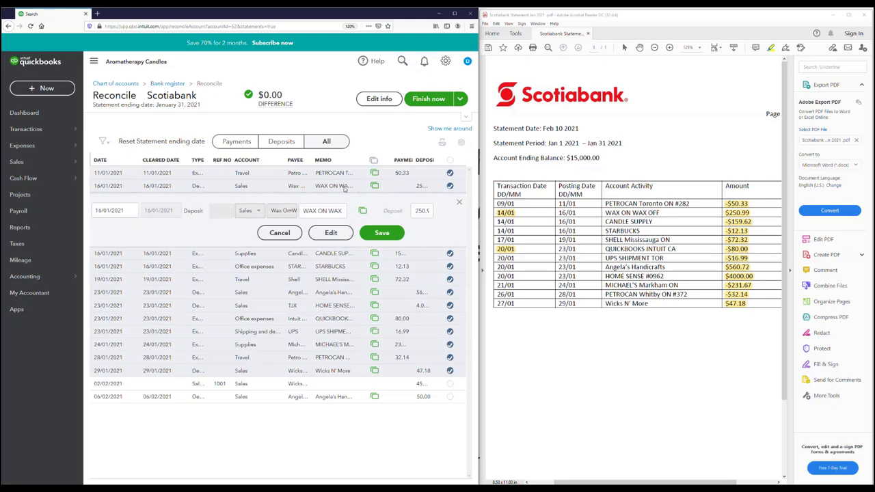
pyautogui.click(331, 233)
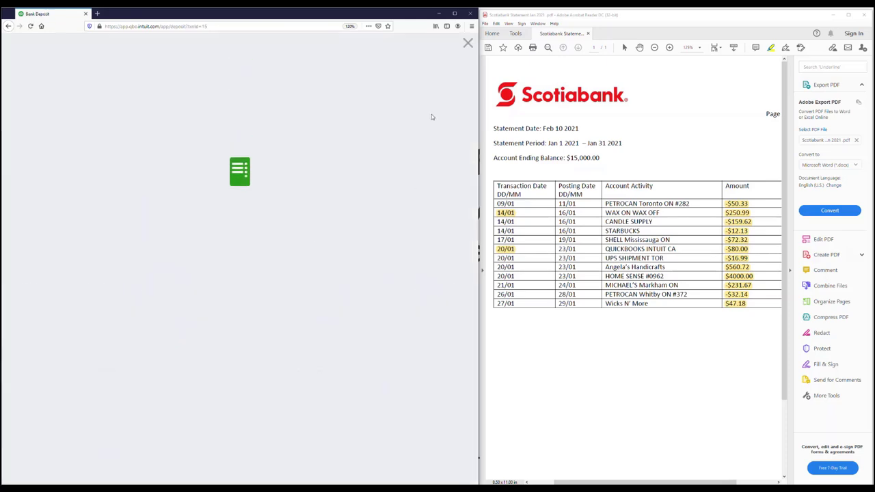
pyautogui.click(454, 14)
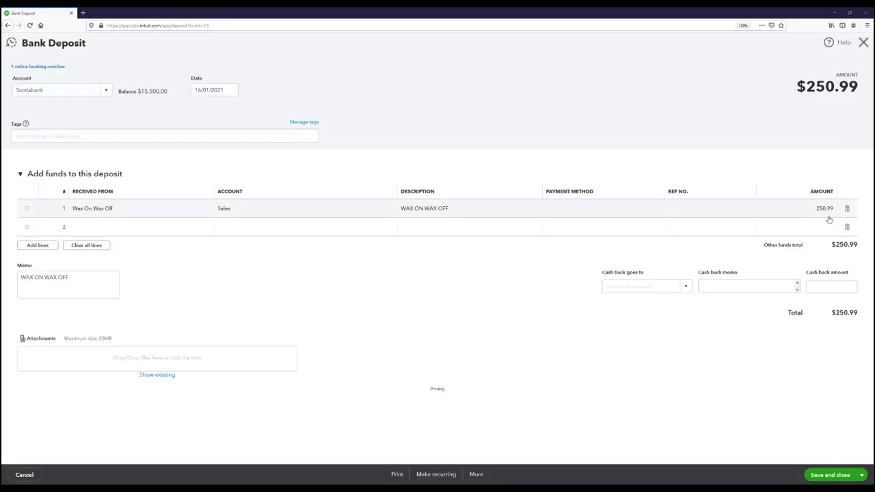
pyautogui.click(864, 42)
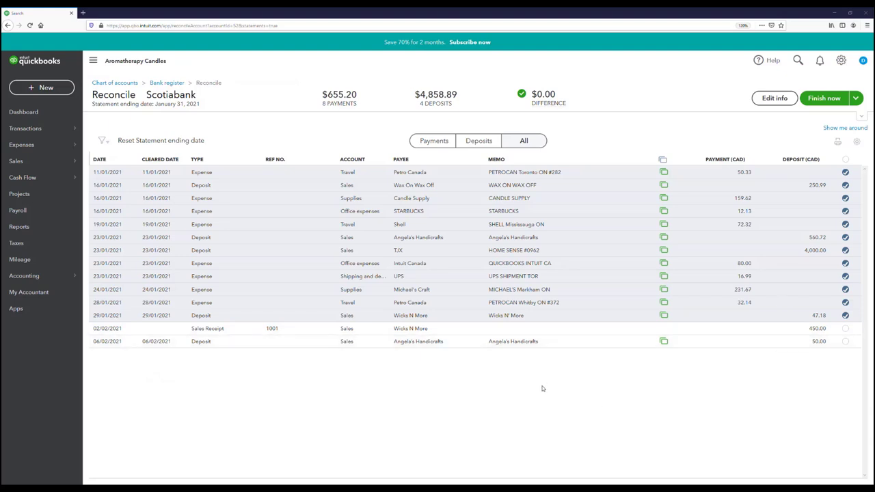
# Save the Scotiabank reconciliation for later without uploading a statement.
pyautogui.click(855, 98)
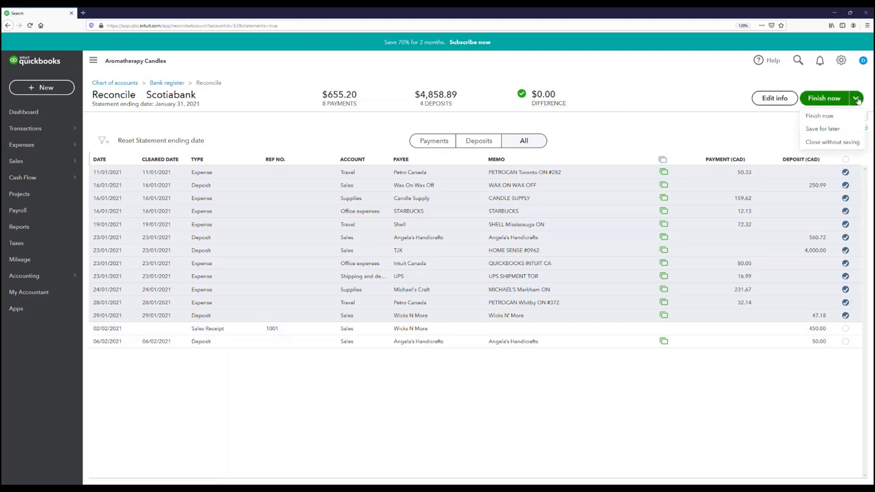
pyautogui.click(830, 132)
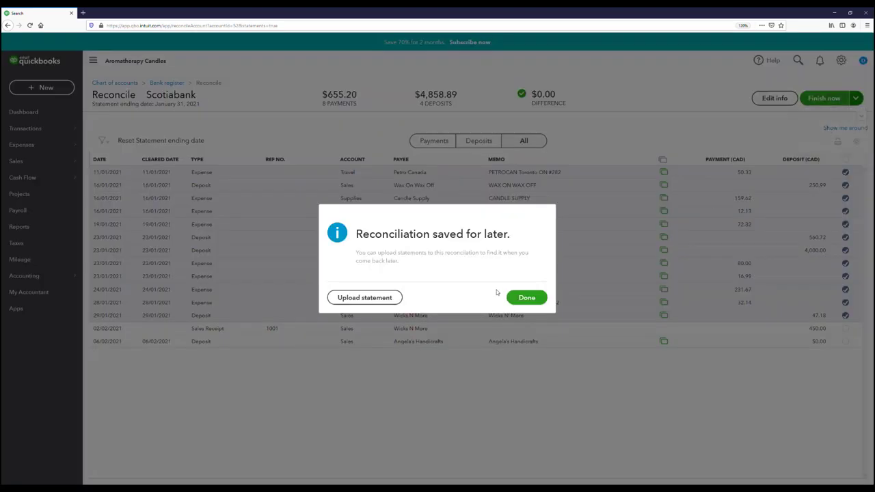
pyautogui.click(514, 301)
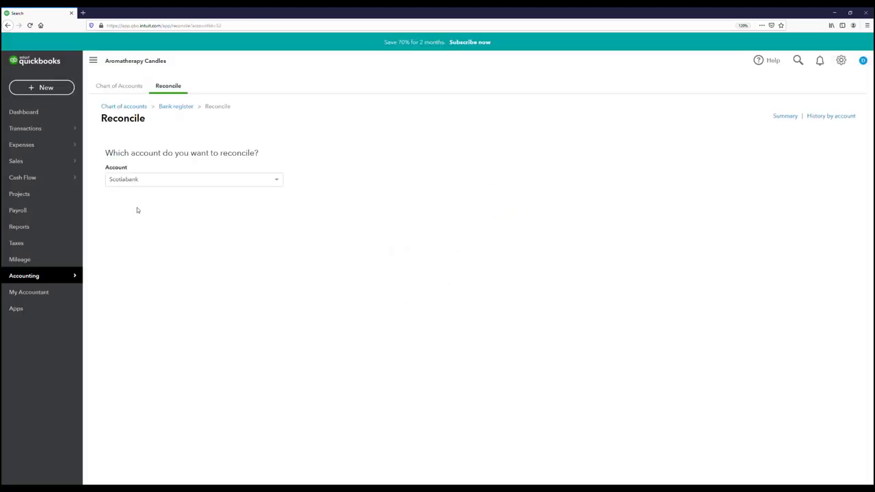
# Resume the saved Scotiabank reconciliation and expand its balance summary.
pyautogui.click(150, 212)
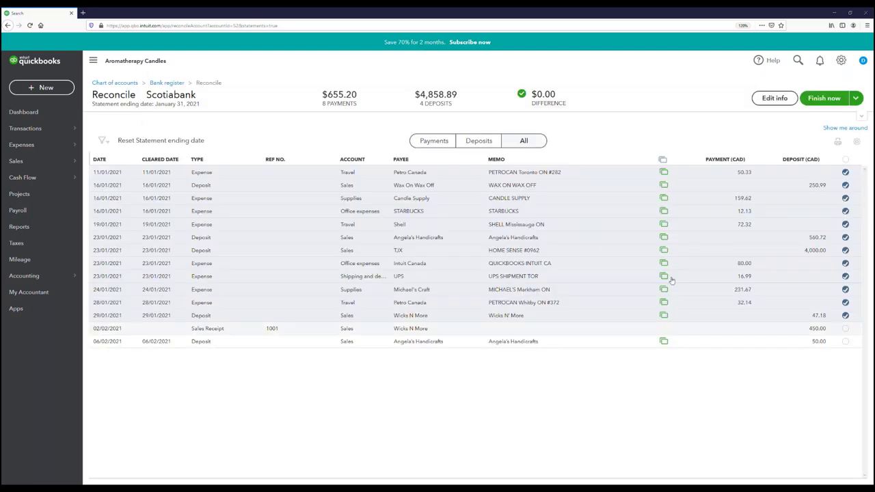
pyautogui.click(862, 117)
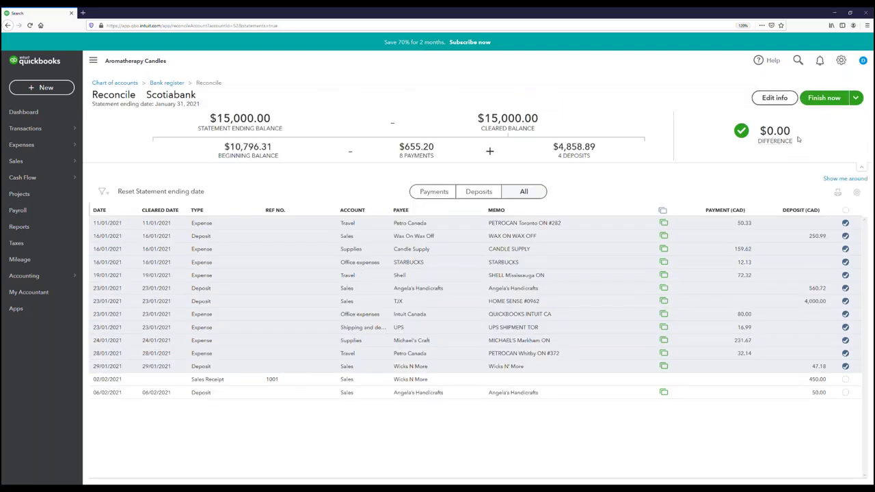
# Unmark the 29/01/2021 Wicks N More deposit and the 28/01/2021 Petro Canada expense, check the difference, and mark both as cleared again.
pyautogui.click(846, 367)
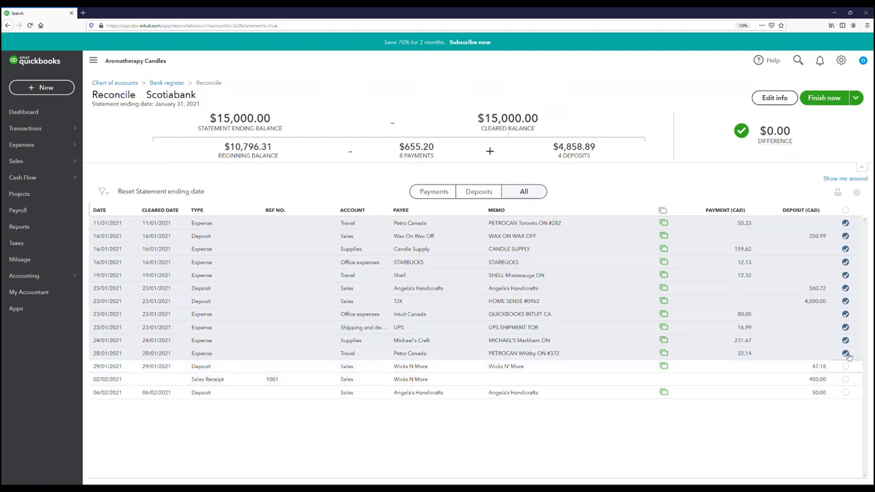
pyautogui.click(845, 353)
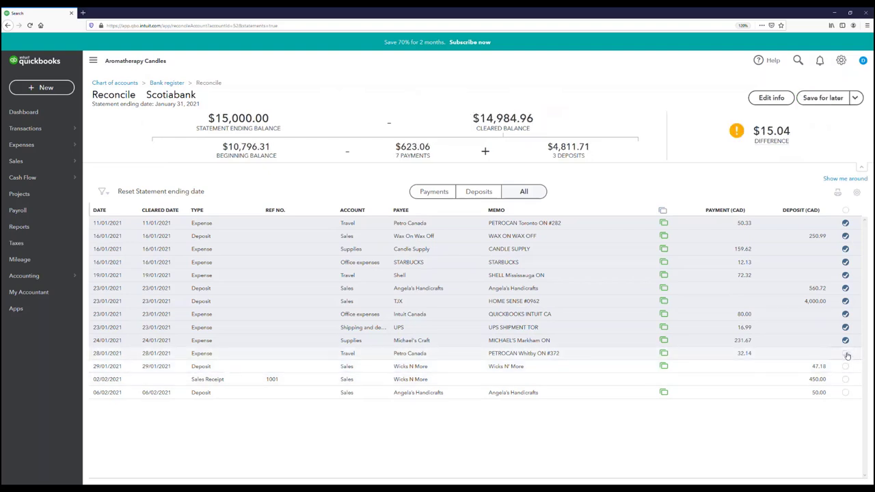
pyautogui.click(845, 353)
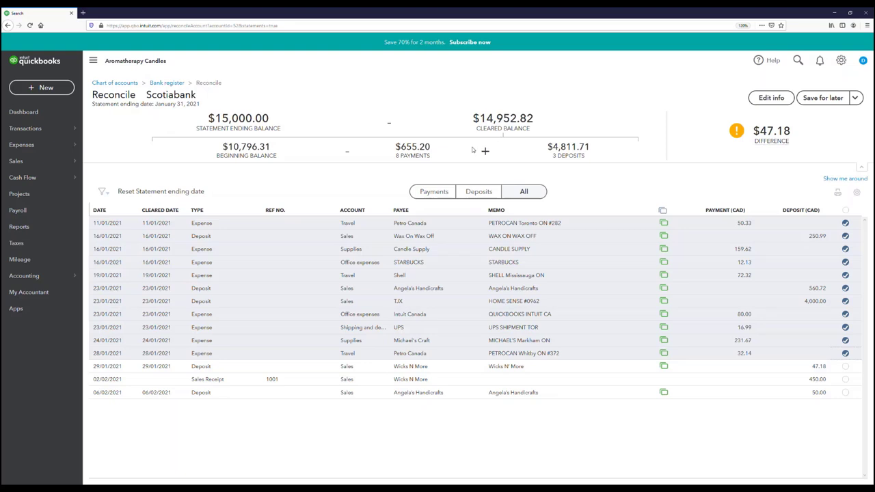
pyautogui.moveTo(848, 150)
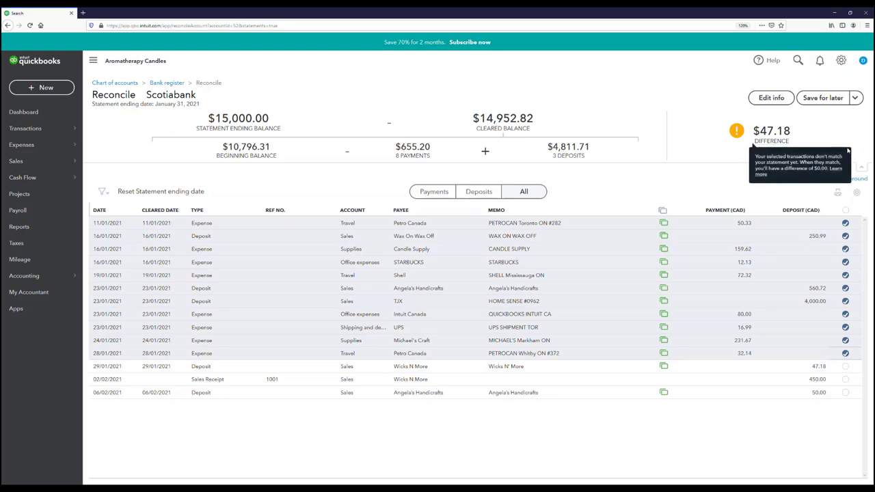
pyautogui.click(845, 367)
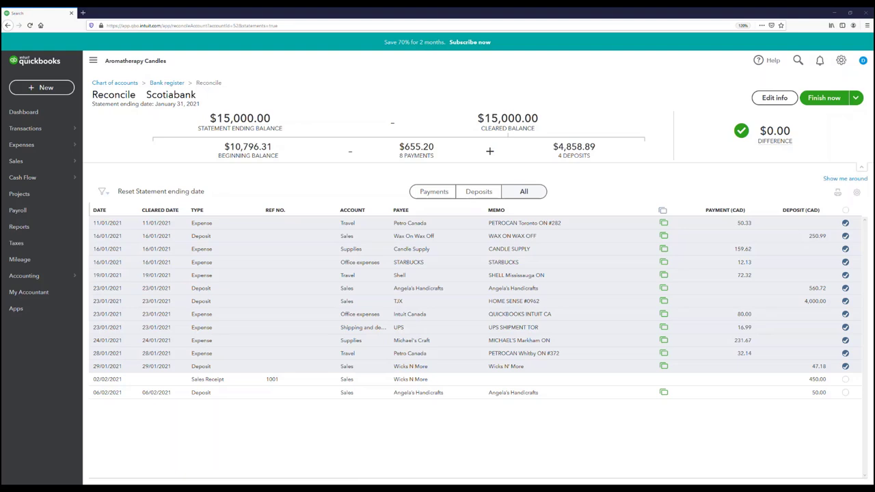
# Set the 16/01/2021 Wax On Wax Off deposit amount to 250.00 and save the edit to the downloaded transaction.
pyautogui.click(823, 238)
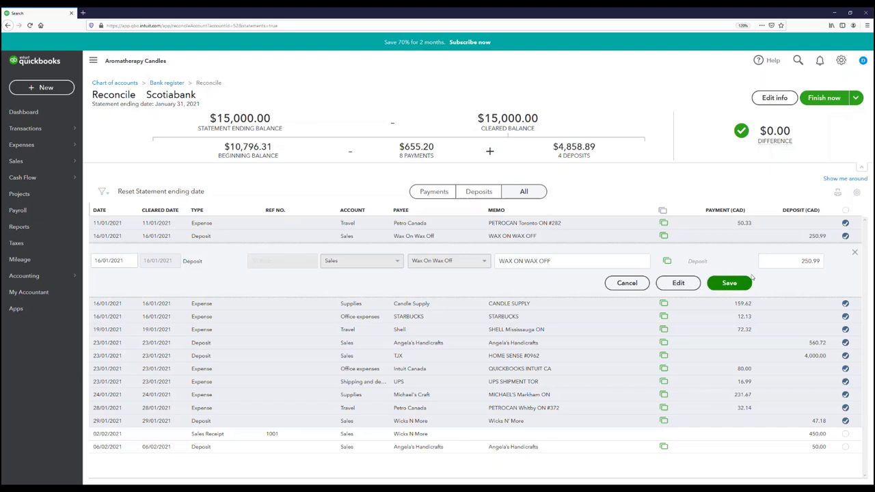
pyautogui.click(821, 261)
pyautogui.press('BackSpace')
pyautogui.press('BackSpace')
pyautogui.write('00')
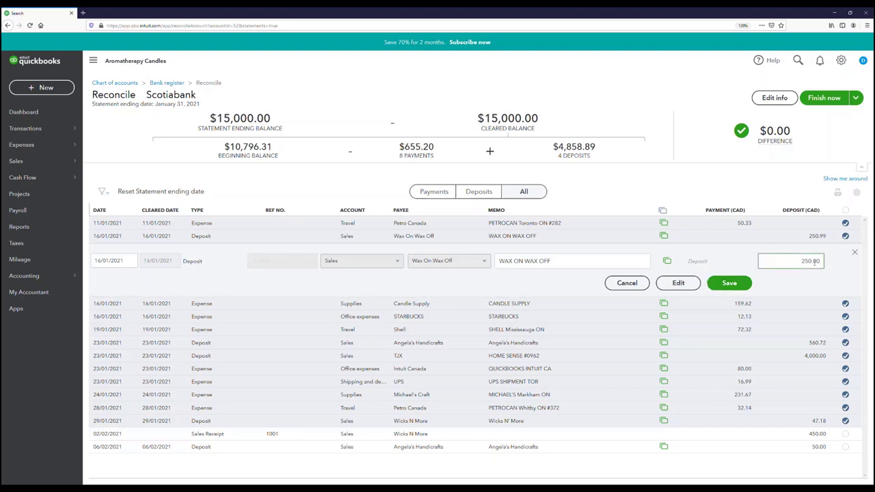
pyautogui.click(730, 284)
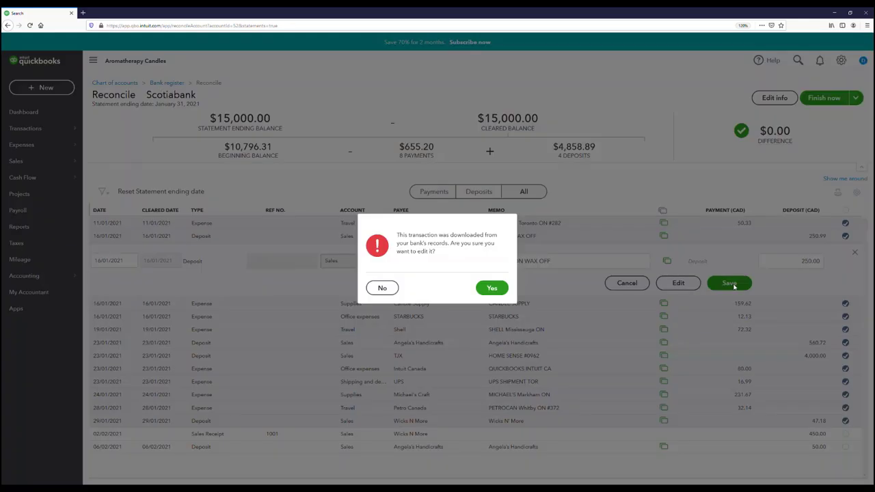
pyautogui.click(492, 287)
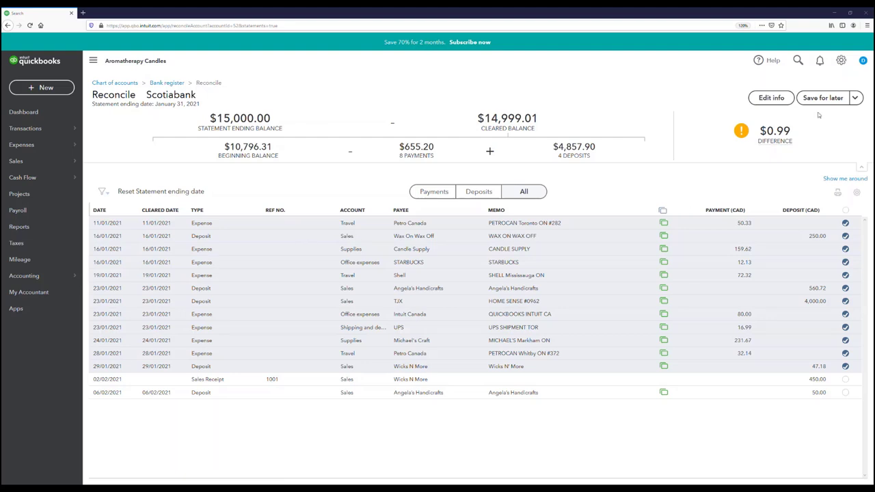
# Finish the Scotiabank reconciliation with an adjustment dated 31/01/2021, without attaching a statement.
pyautogui.moveTo(763, 119)
pyautogui.click(855, 97)
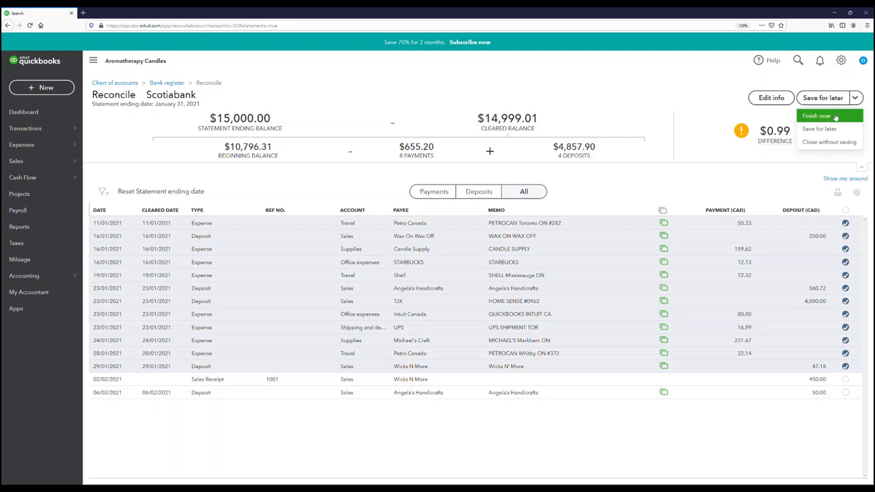
pyautogui.click(835, 117)
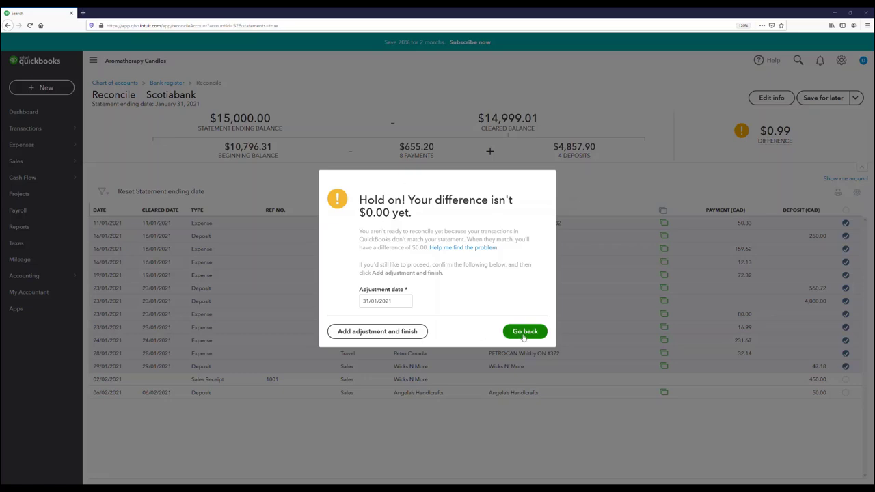
pyautogui.click(398, 332)
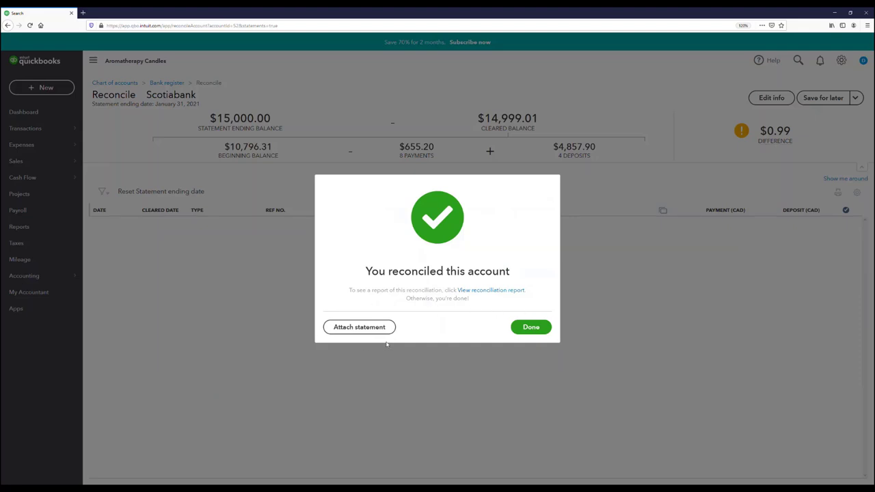
pyautogui.click(526, 327)
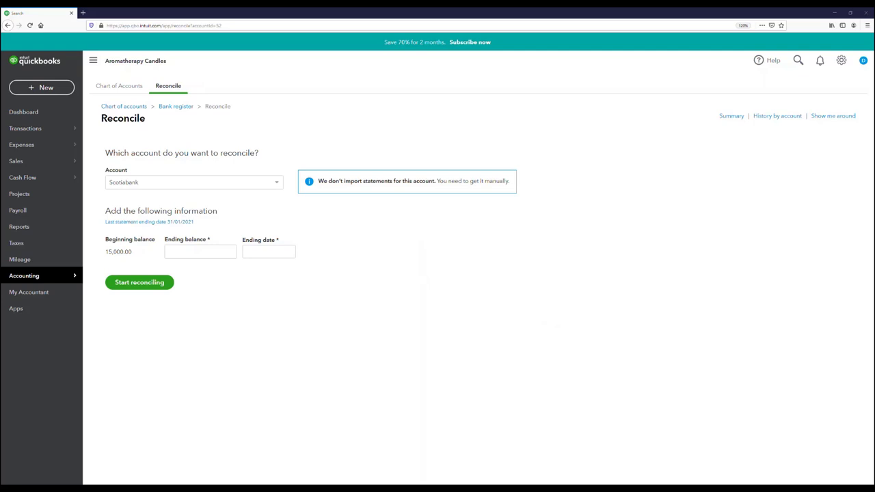
# Open the 31/01/2021 Scotiabank reconciliation report from the account's history and review its summary, cleared items and uncleared items.
pyautogui.click(786, 116)
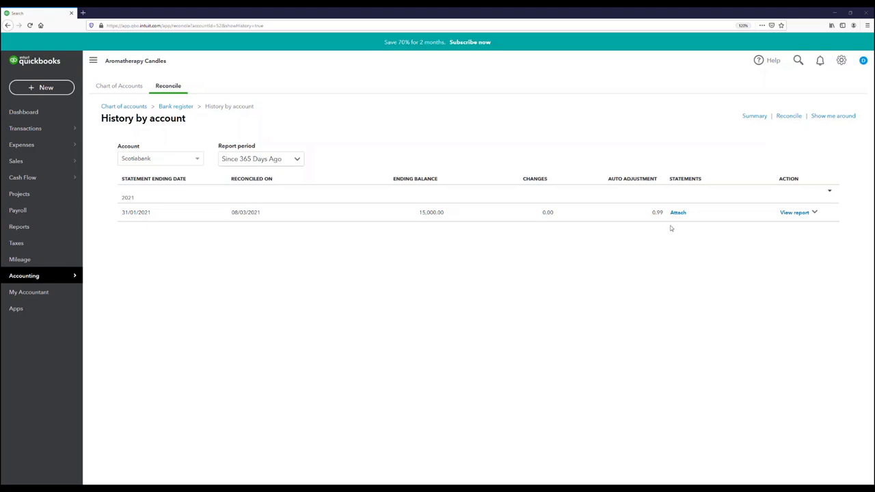
pyautogui.click(793, 212)
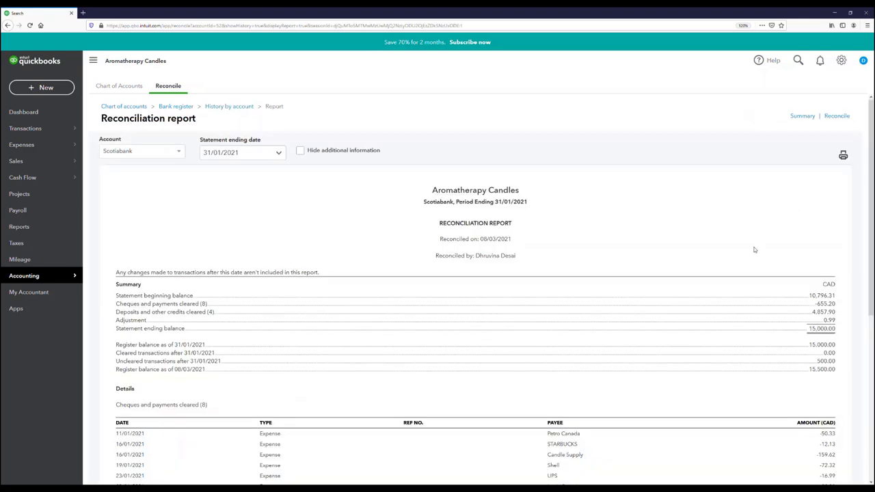
pyautogui.scroll(-3, 755, 250)
pyautogui.scroll(-1, 574, 263)
pyautogui.scroll(-1, 575, 264)
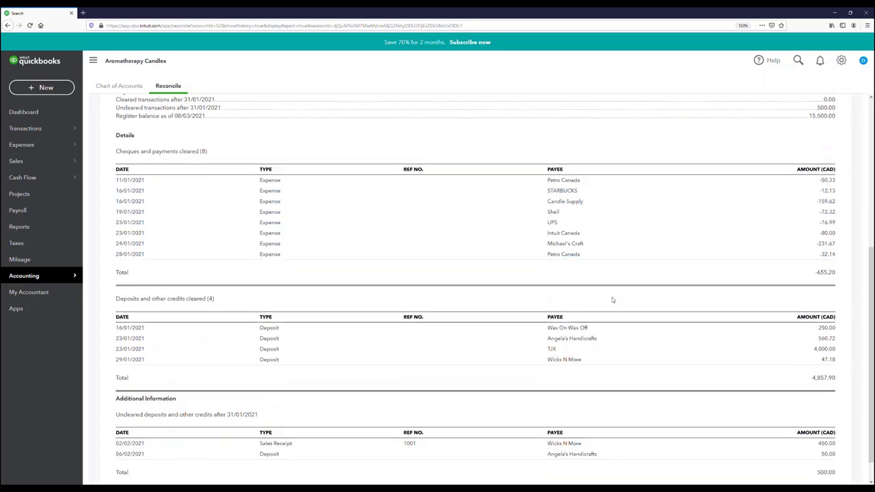
pyautogui.scroll(-1, 682, 304)
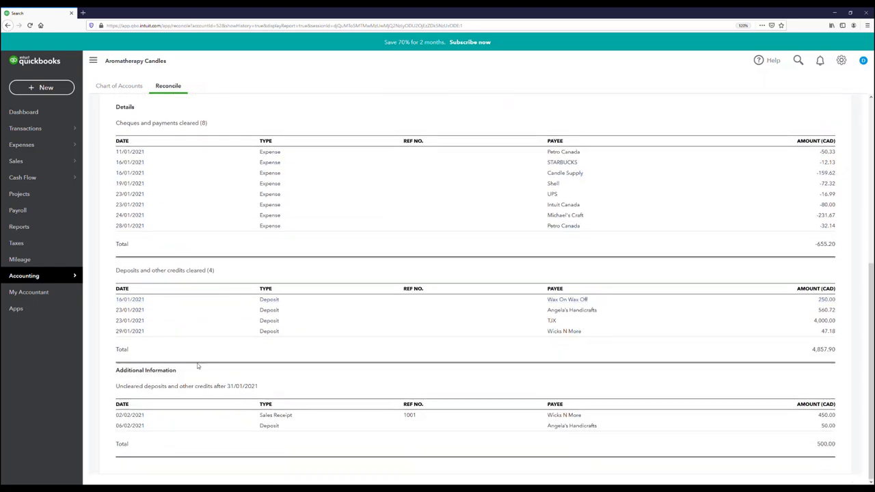
pyautogui.scroll(2, 350, 338)
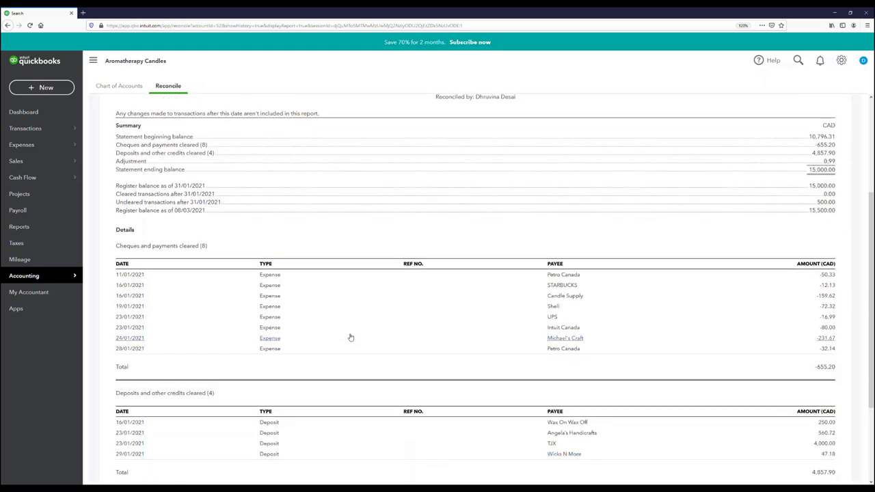
pyautogui.scroll(2, 350, 338)
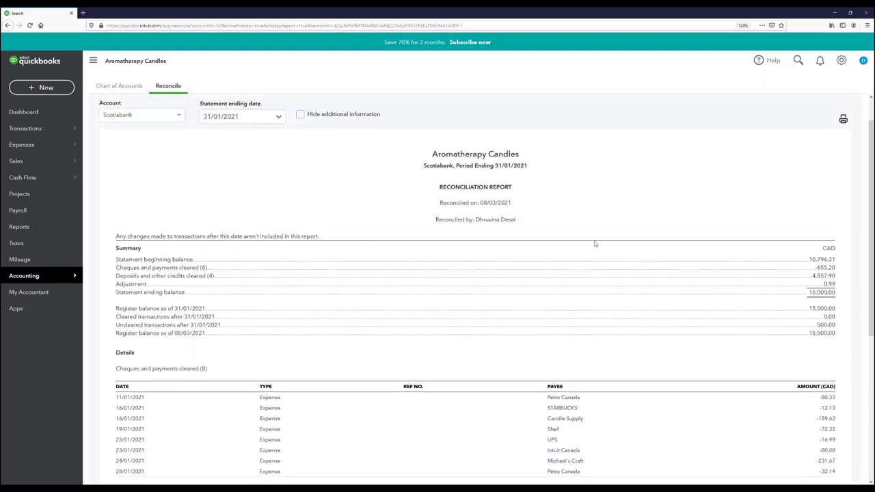
pyautogui.scroll(-1, 630, 297)
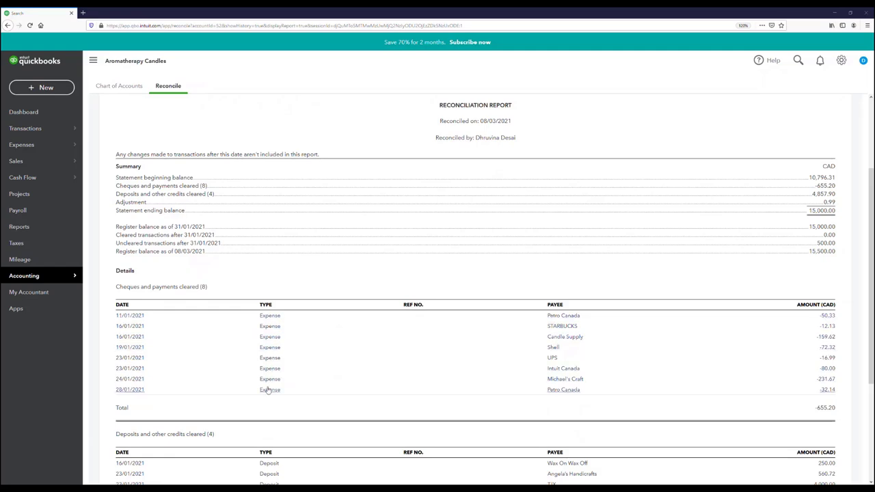
pyautogui.scroll(-1, 816, 382)
pyautogui.scroll(3, 815, 396)
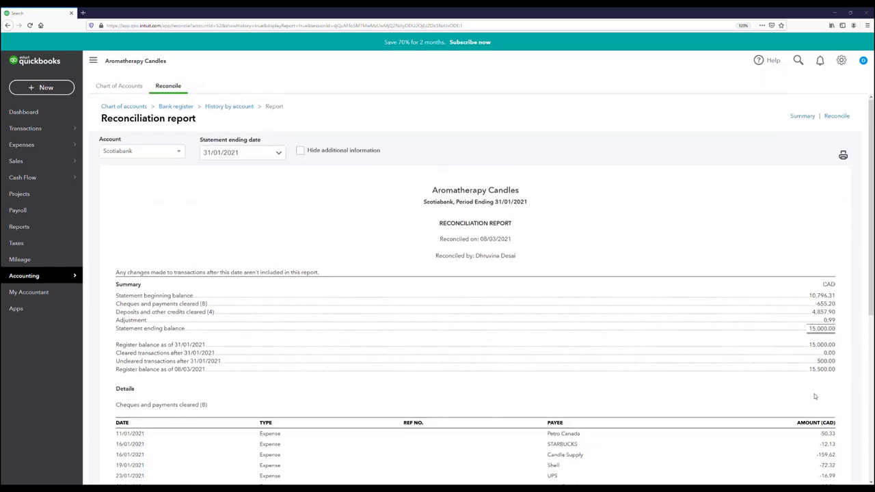
# Open the Scotiabank bank account history from the chart of accounts and examine the transactions' reconciled and cleared statuses.
pyautogui.click(230, 106)
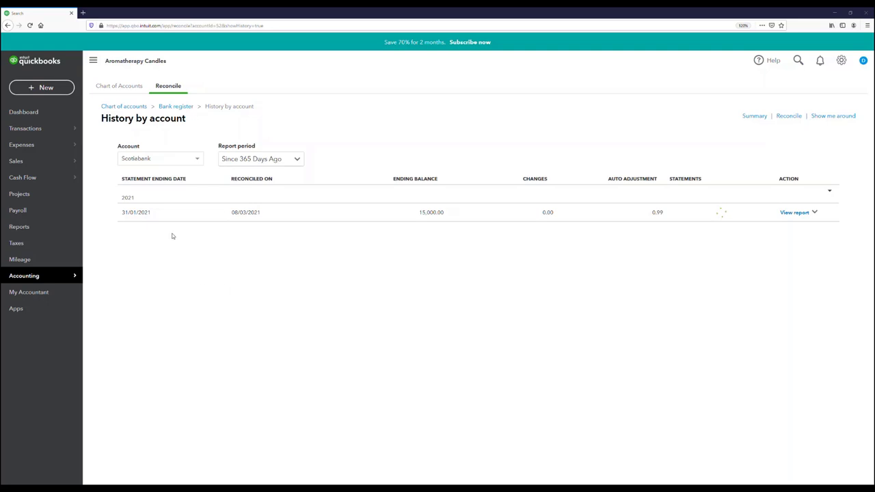
pyautogui.click(130, 107)
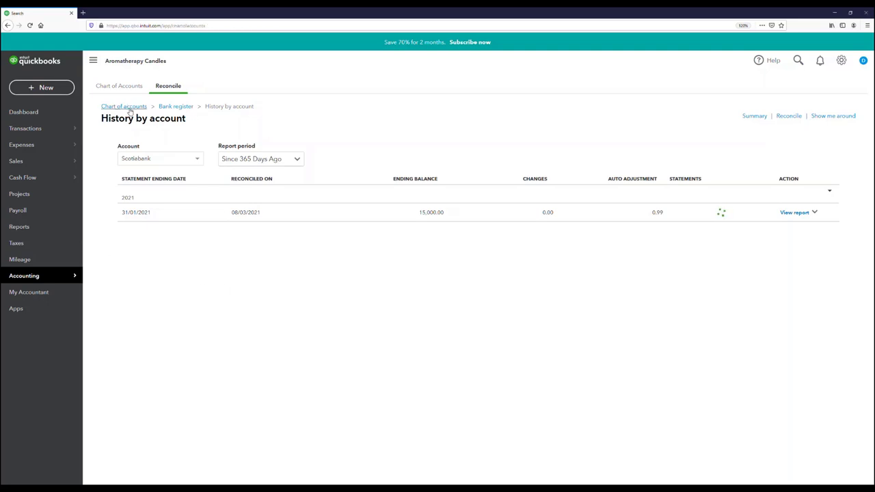
pyautogui.click(340, 183)
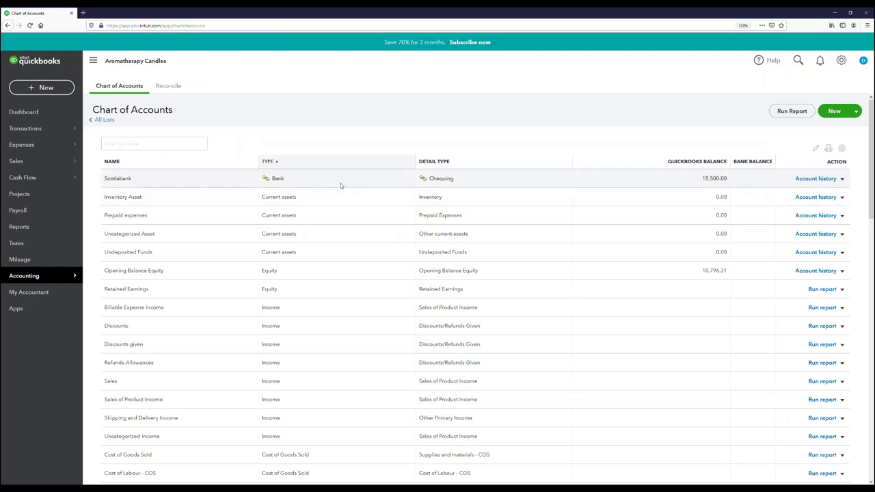
pyautogui.scroll(-2, 566, 325)
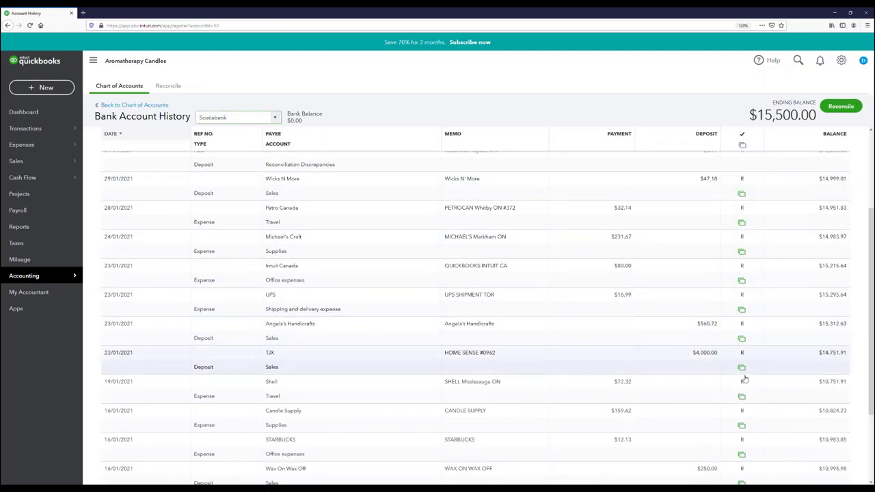
pyautogui.scroll(-1, 741, 454)
pyautogui.scroll(-2, 741, 454)
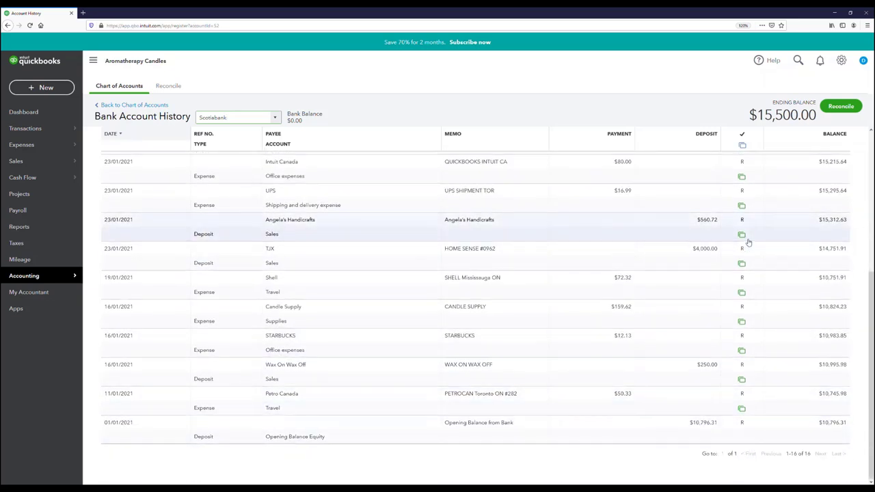
pyautogui.scroll(5, 745, 239)
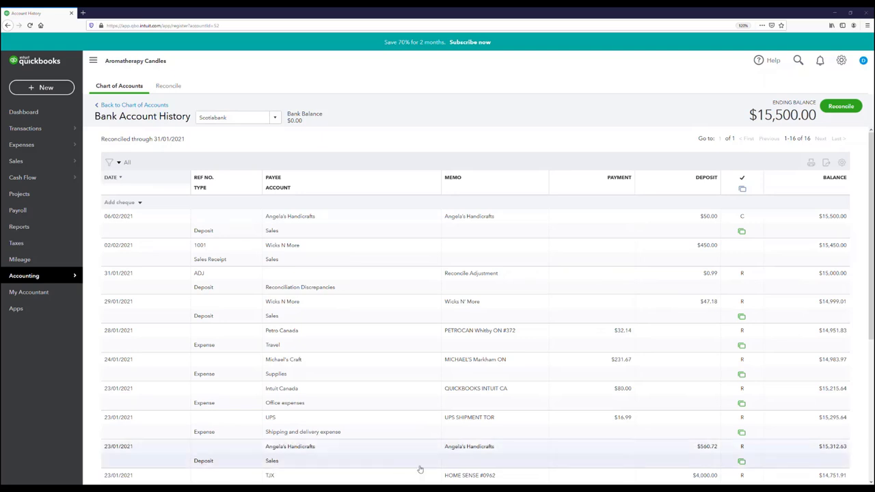
pyautogui.moveTo(742, 303)
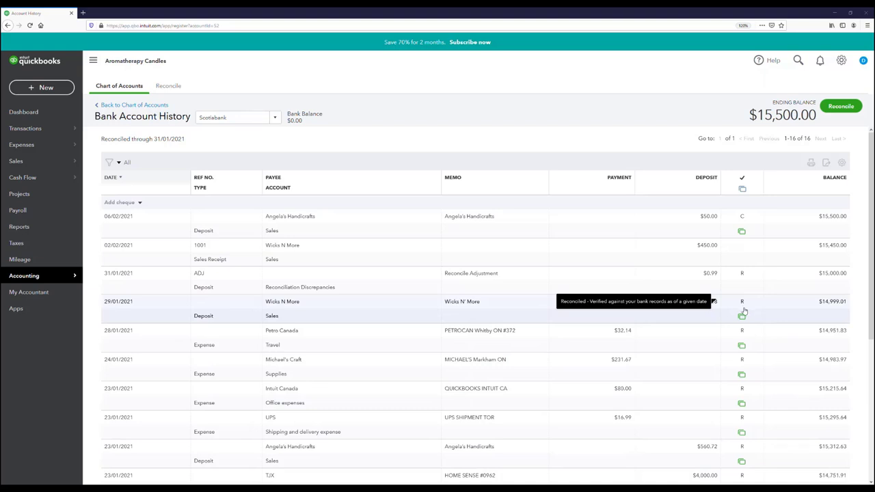
pyautogui.moveTo(744, 336)
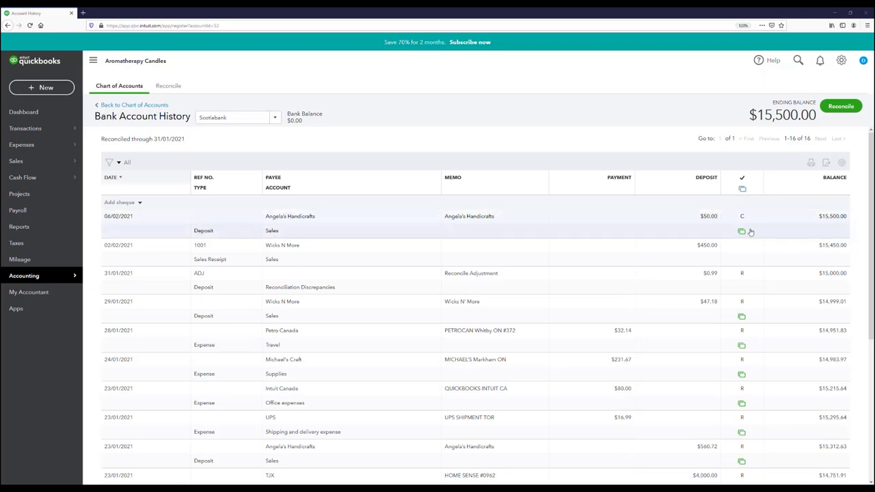
pyautogui.moveTo(750, 232)
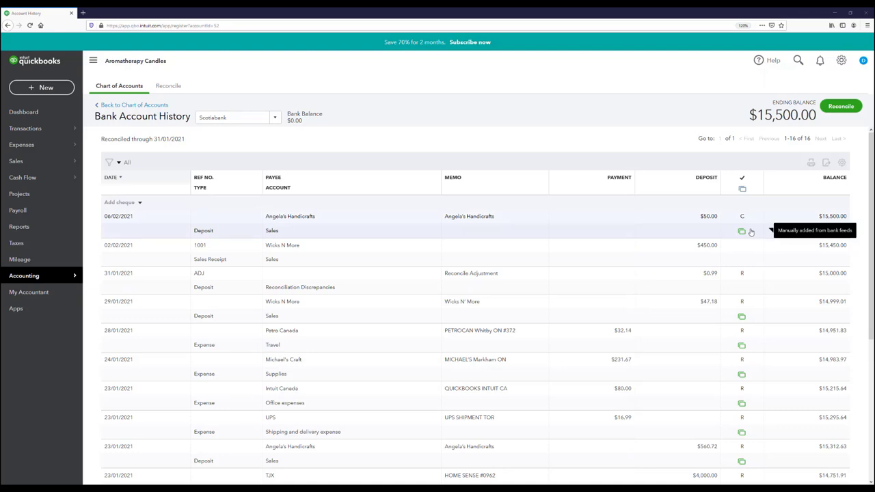